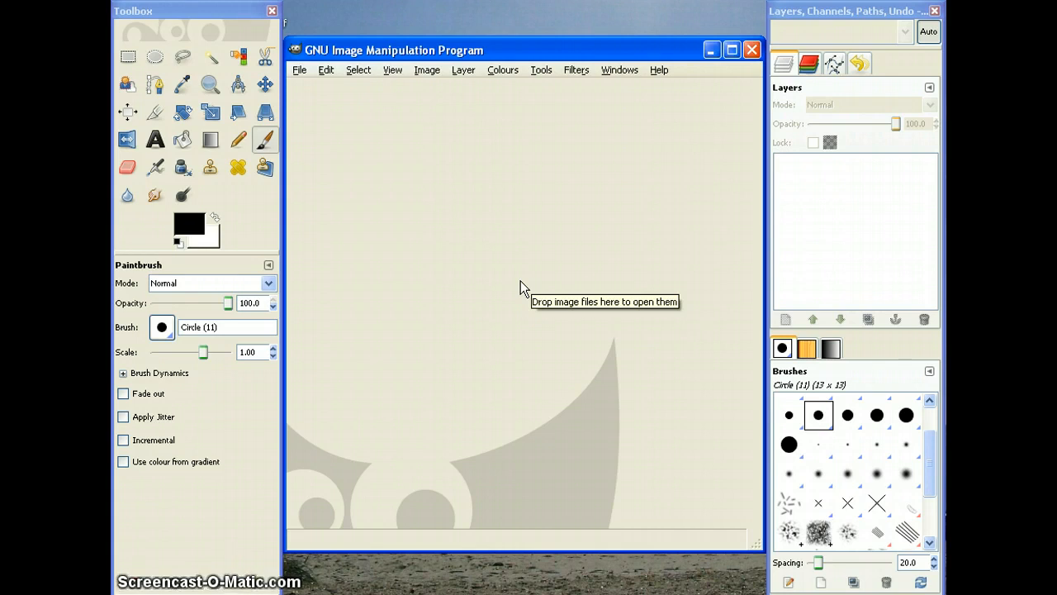
Step: Create a new 500 × 500 pixel image filled with white
click(499, 275)
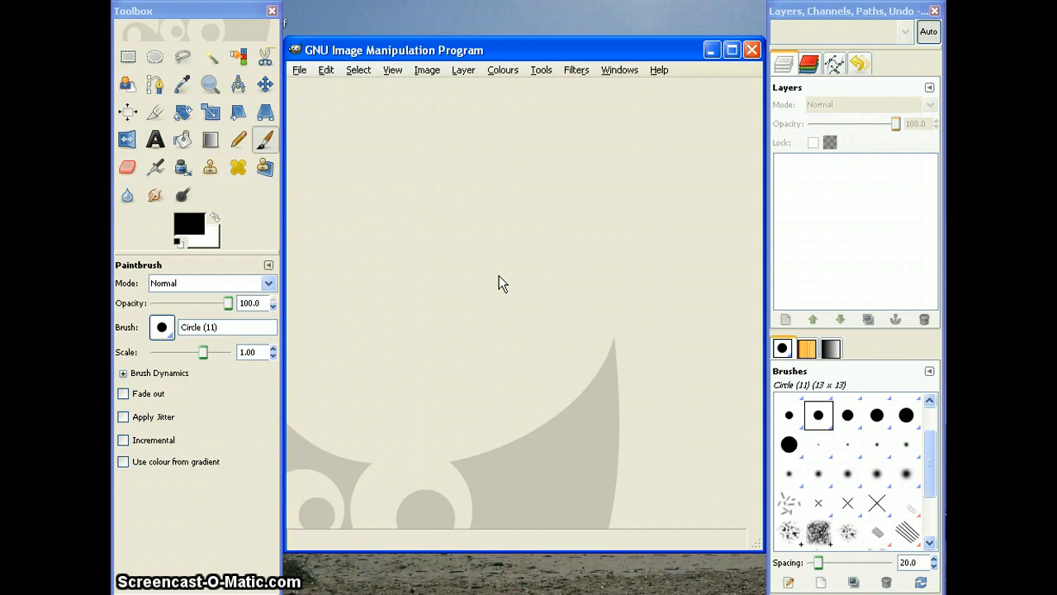
key(ctrl+n)
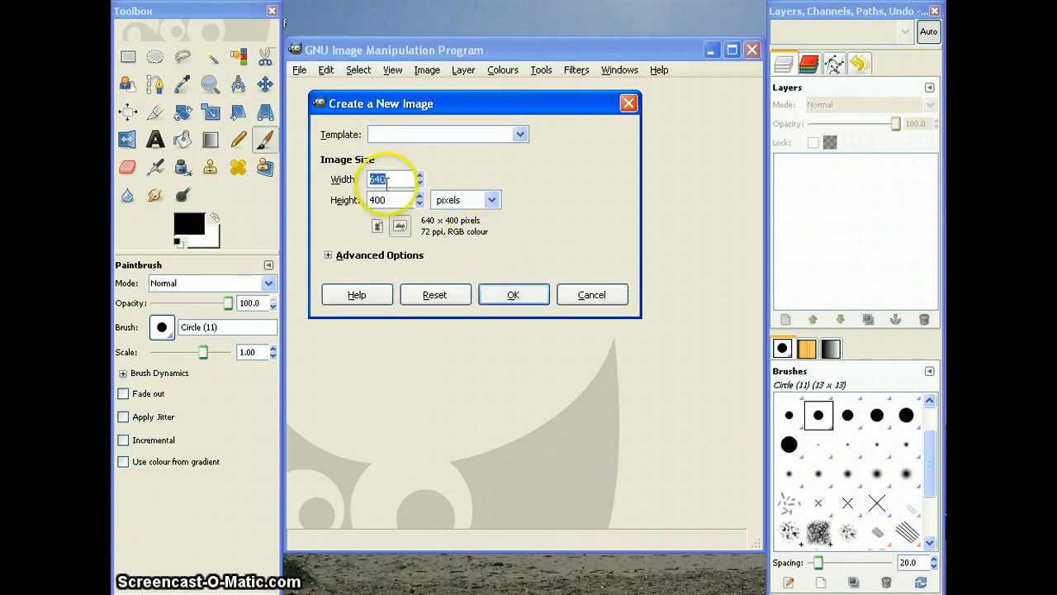
text(500)
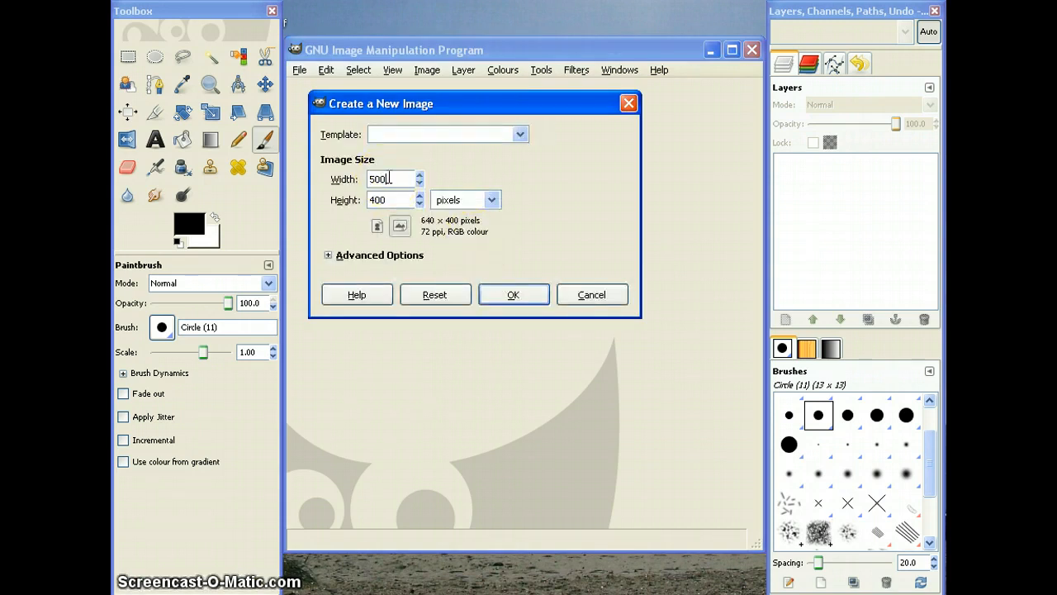
key(Tab)
text(50)
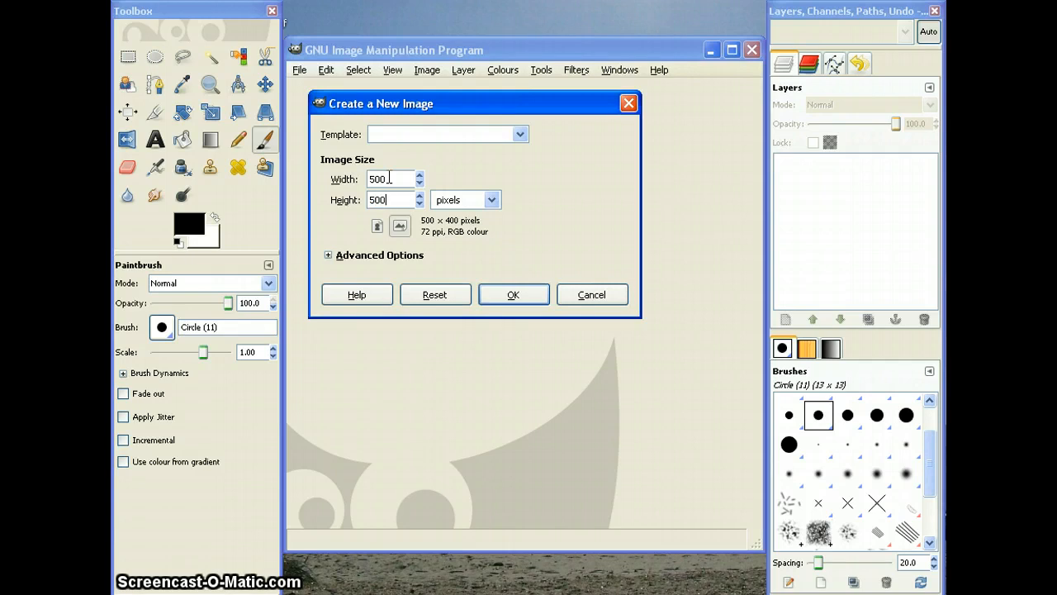
key(Tab)
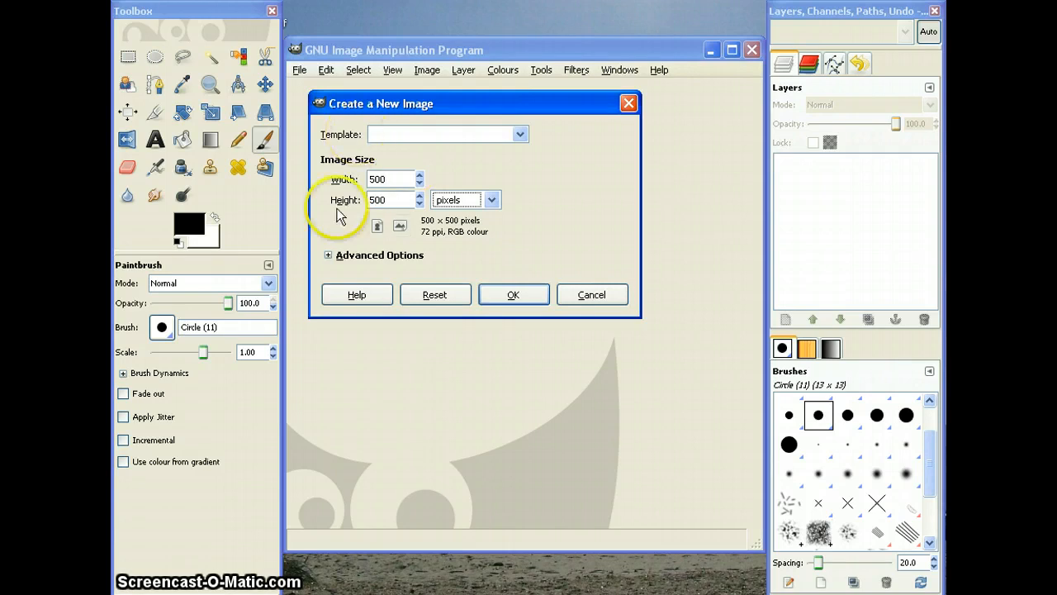
click(328, 256)
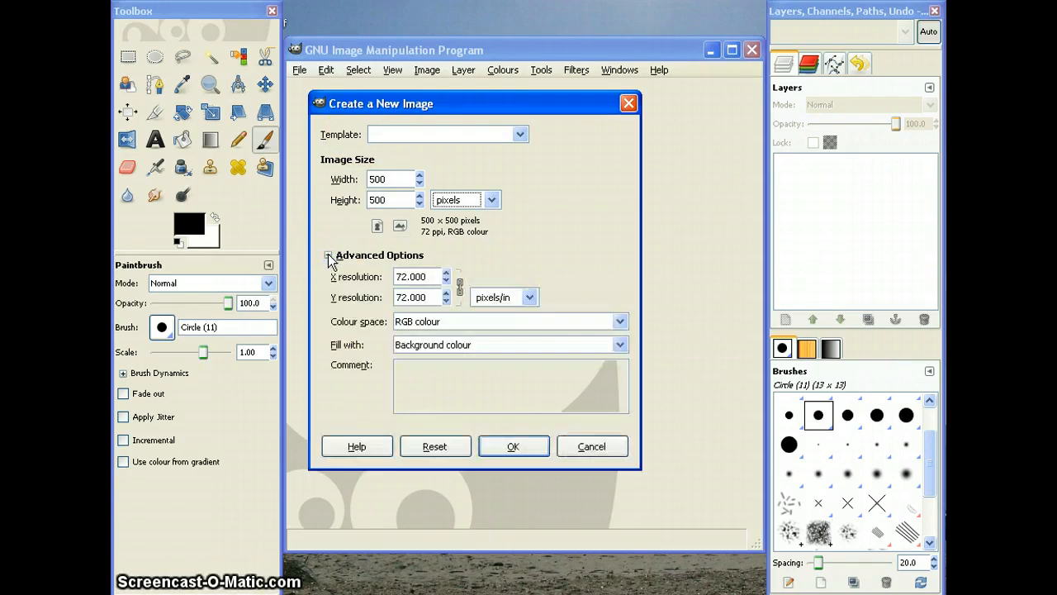
click(496, 348)
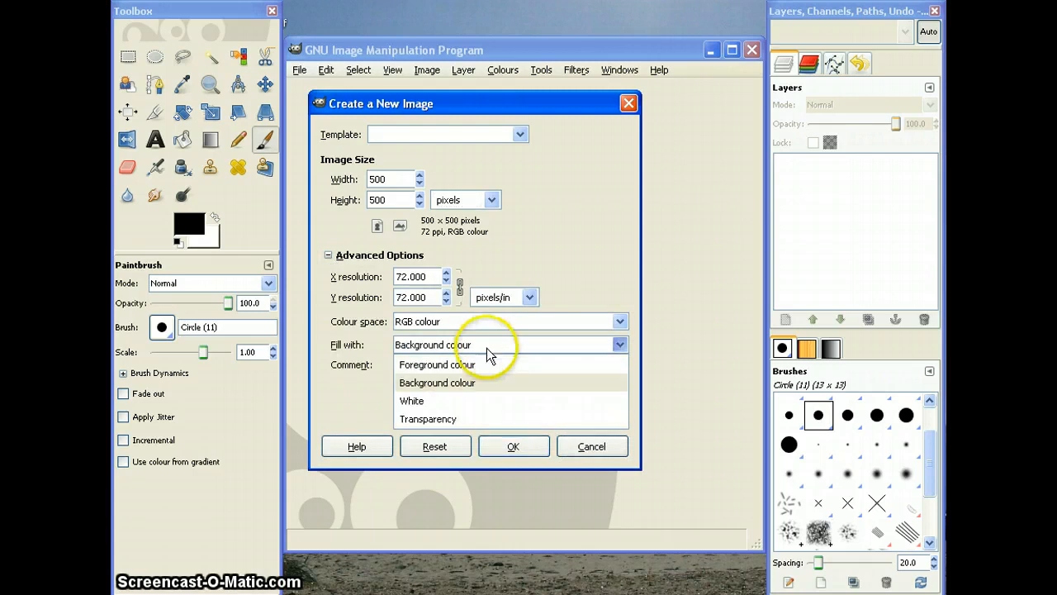
click(411, 402)
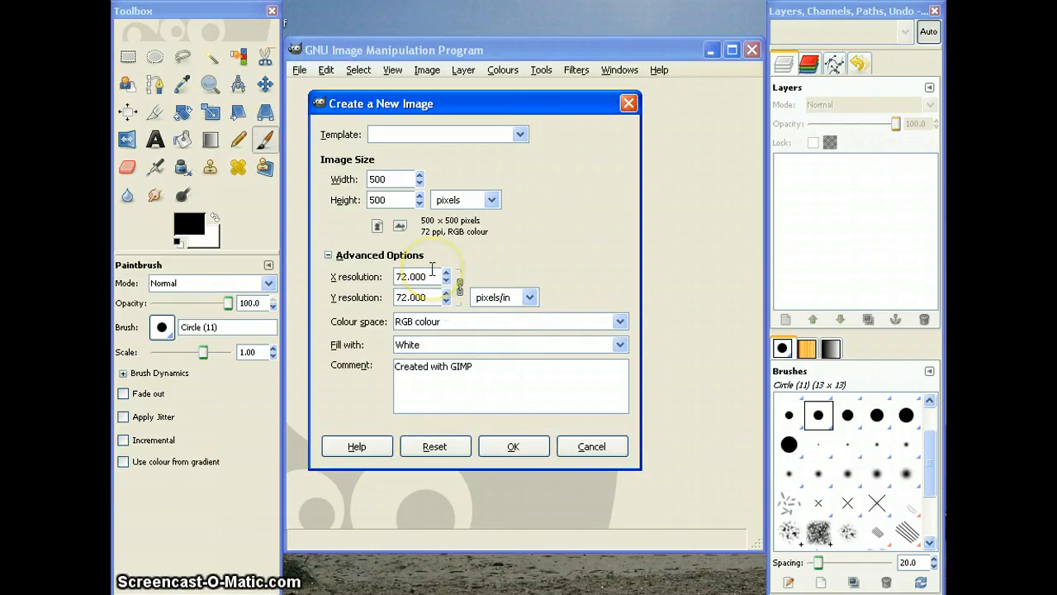
click(512, 448)
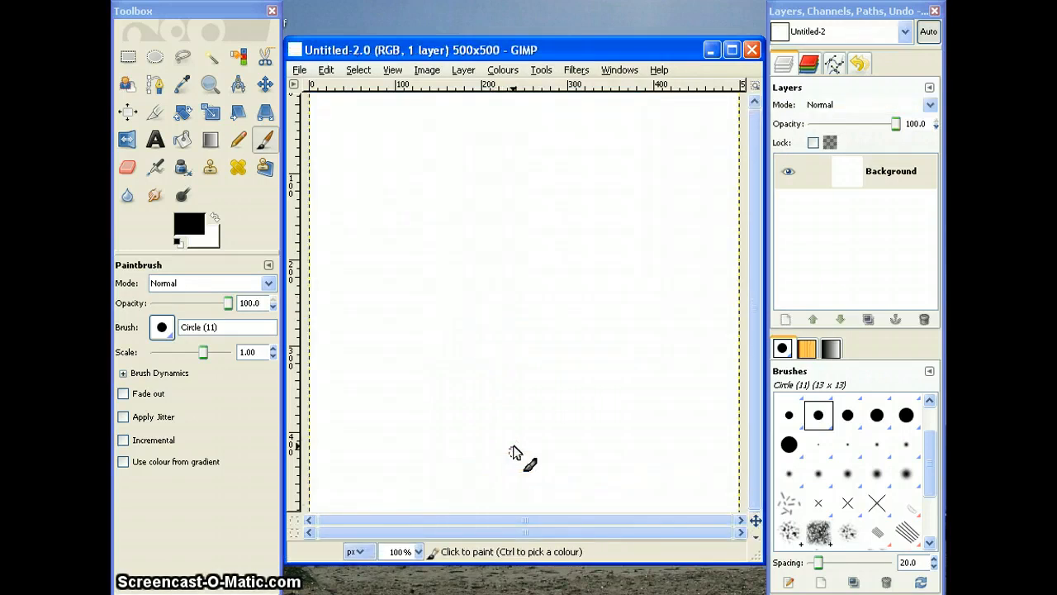
Step: Add a text layer in the upper part of the canvas reading "TEXT" and "HERE" on two lines
click(155, 140)
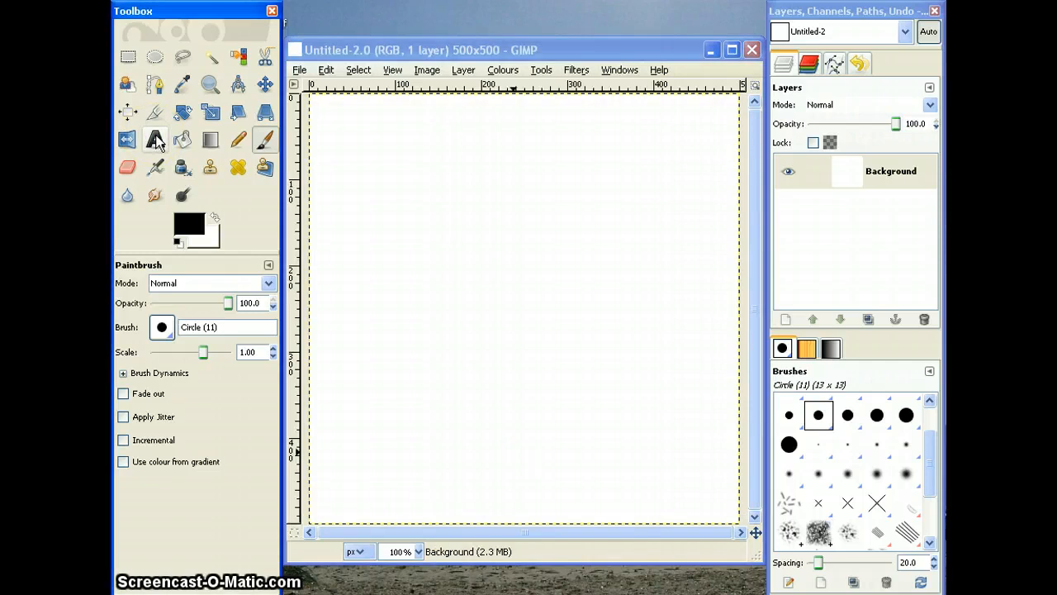
click(375, 180)
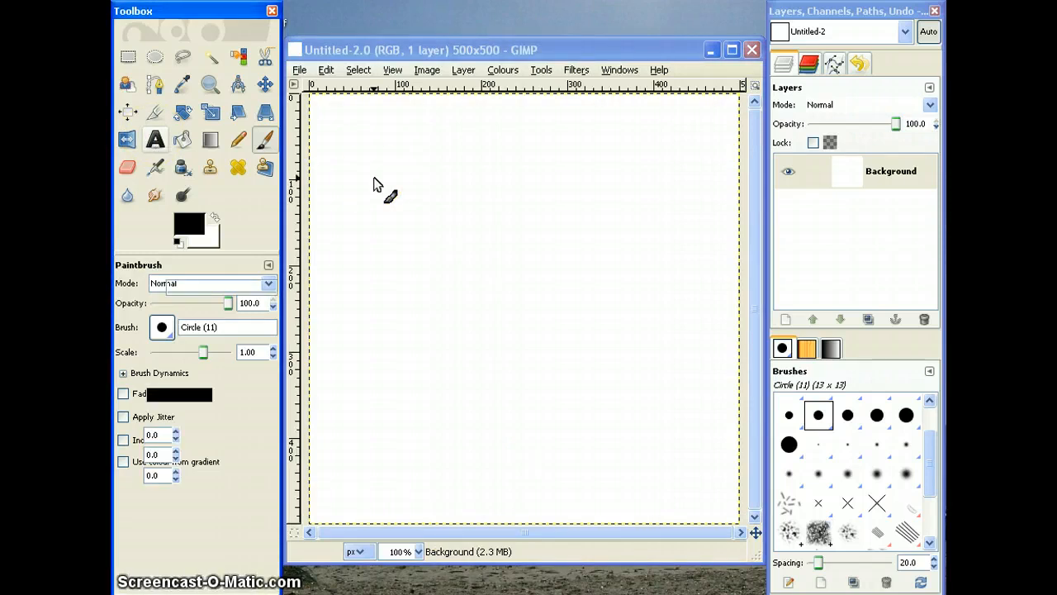
click(402, 179)
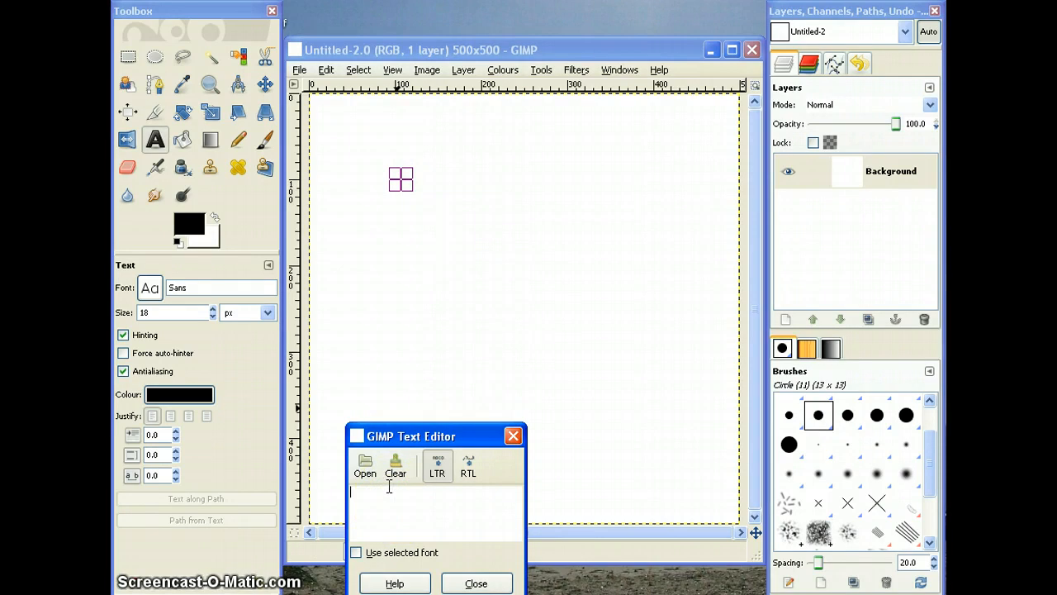
text(T)
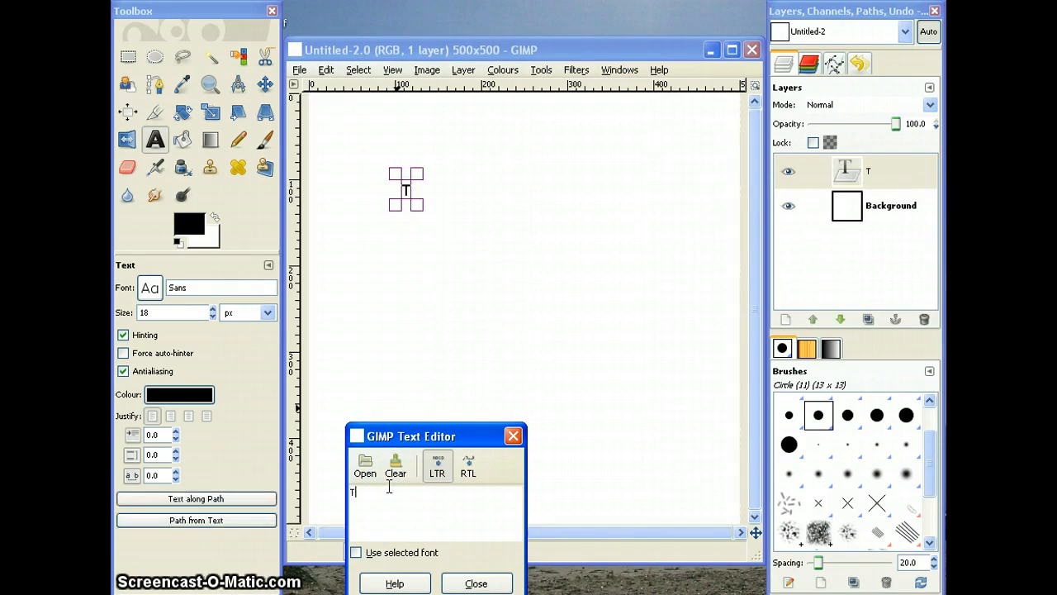
text(EXT)
key(Return)
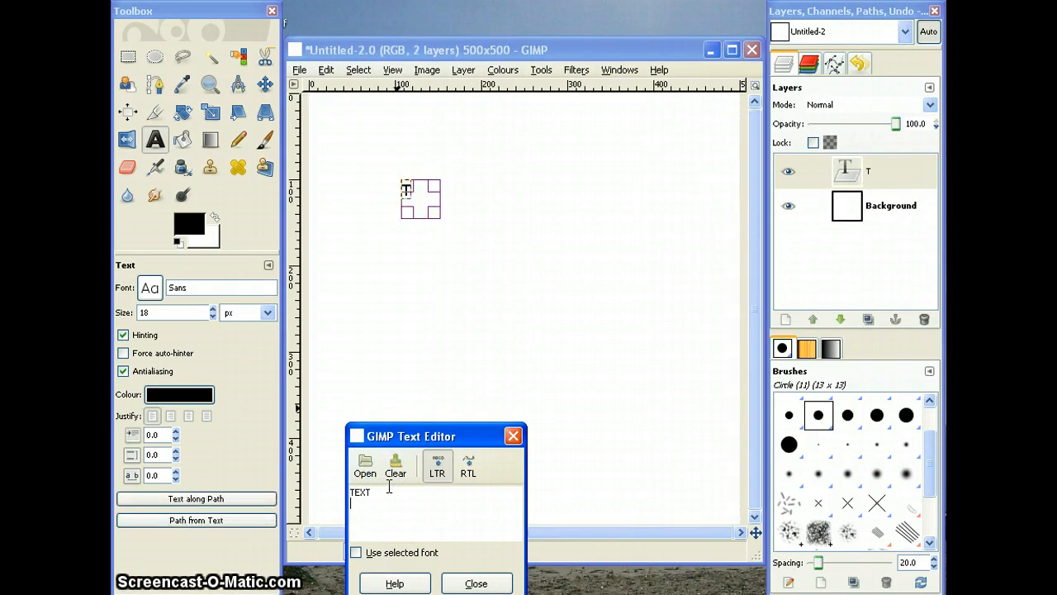
text(HERE)
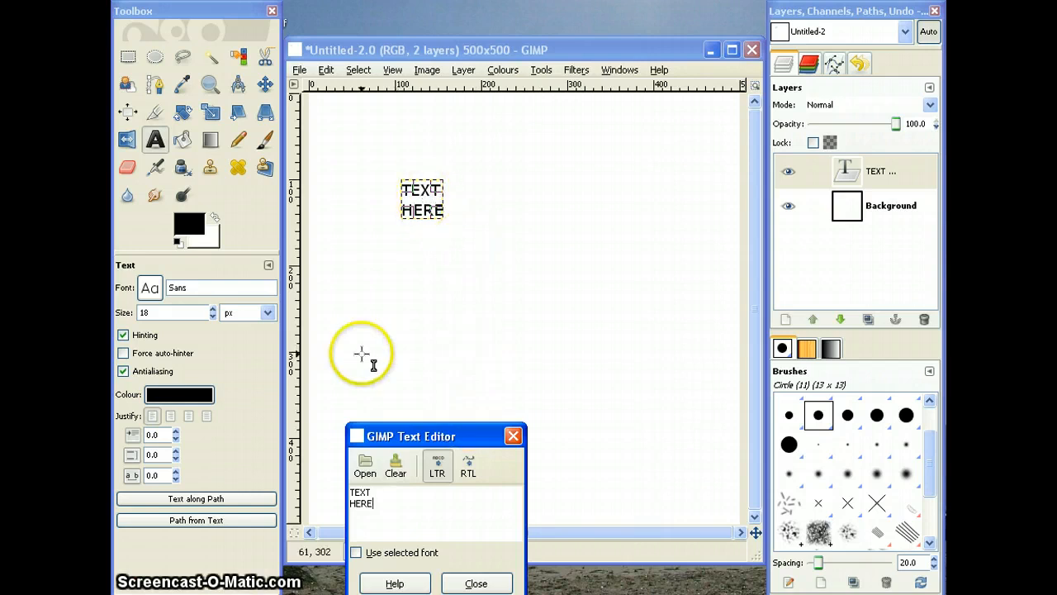
Step: Enlarge the "TEXT HERE" text to 92 px and centre its lines
click(212, 308)
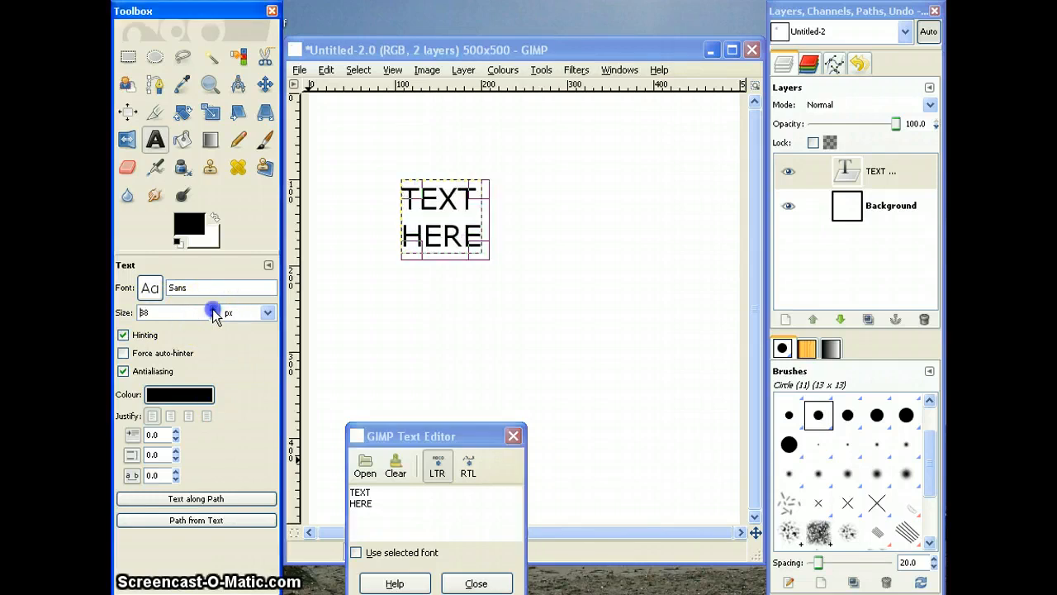
click(213, 310)
click(213, 310)
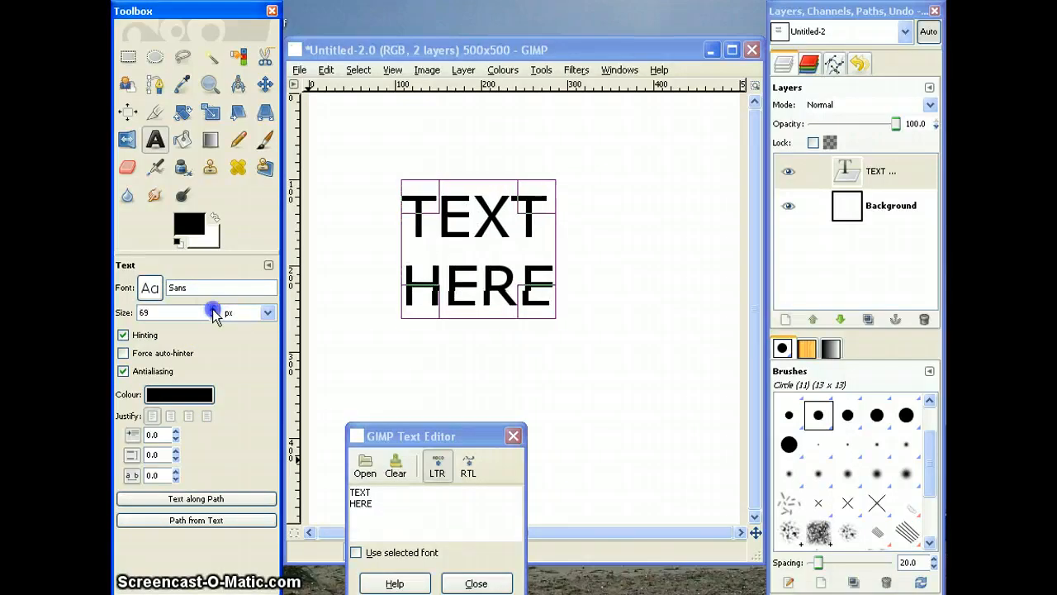
click(213, 310)
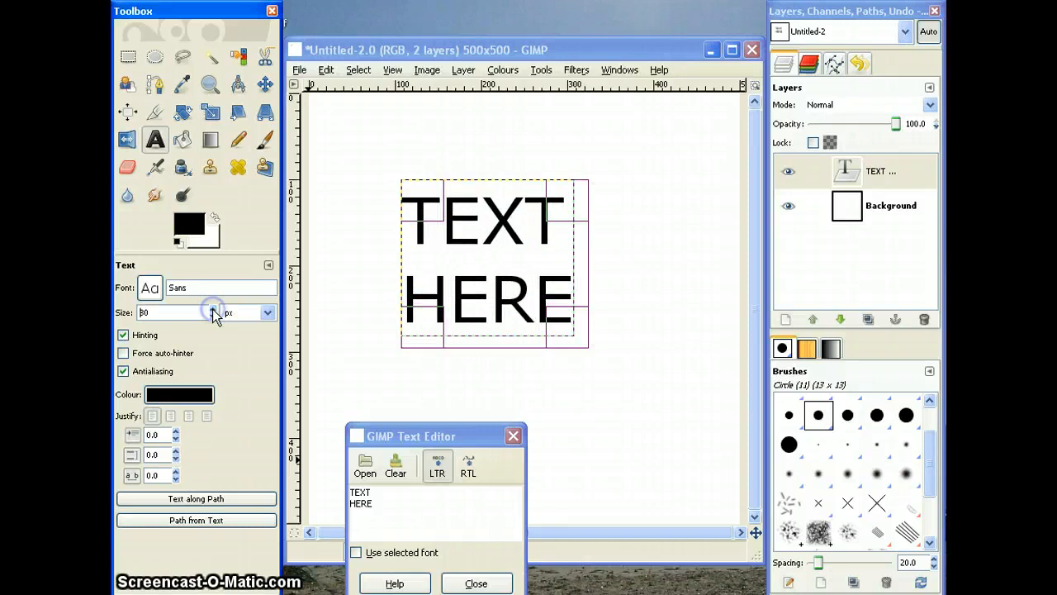
click(213, 310)
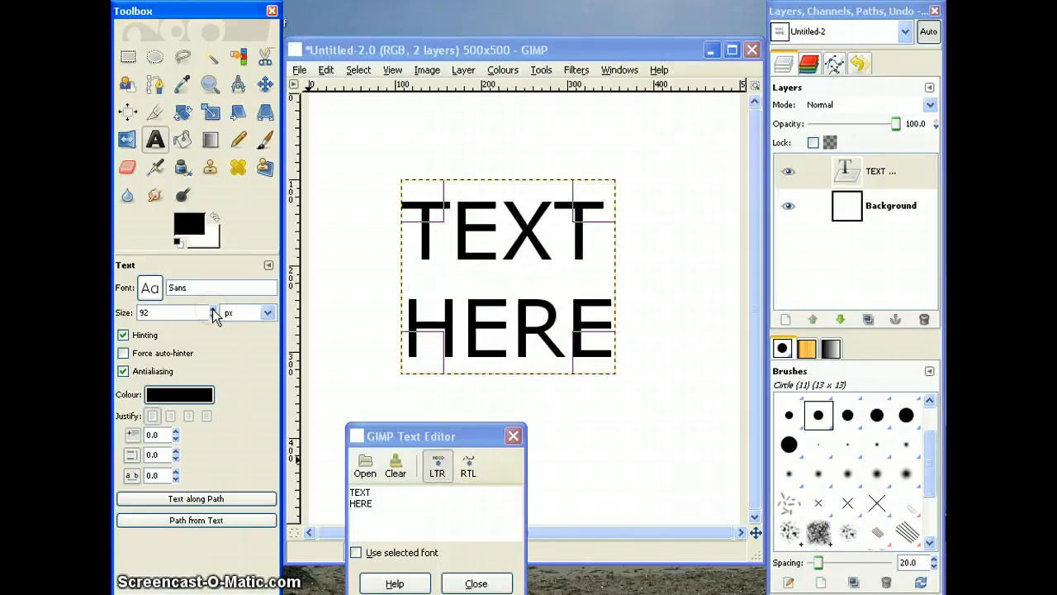
click(190, 416)
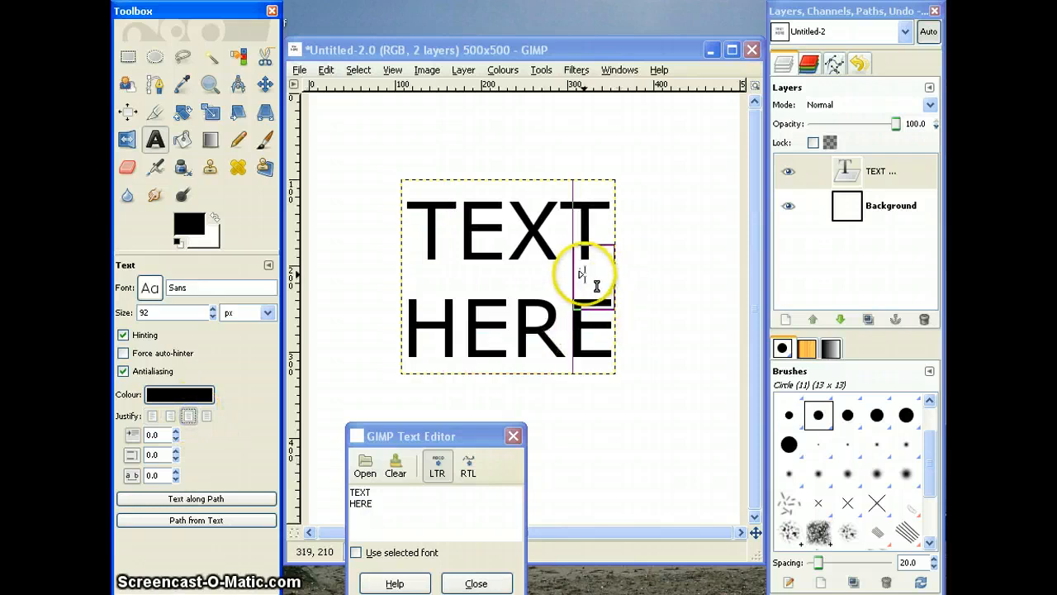
Step: Widen the "TEXT HERE" text box to the full canvas width and move it up near the canvas's upper edge
drag(585, 276, 710, 281)
drag(435, 272, 311, 264)
drag(446, 278, 344, 271)
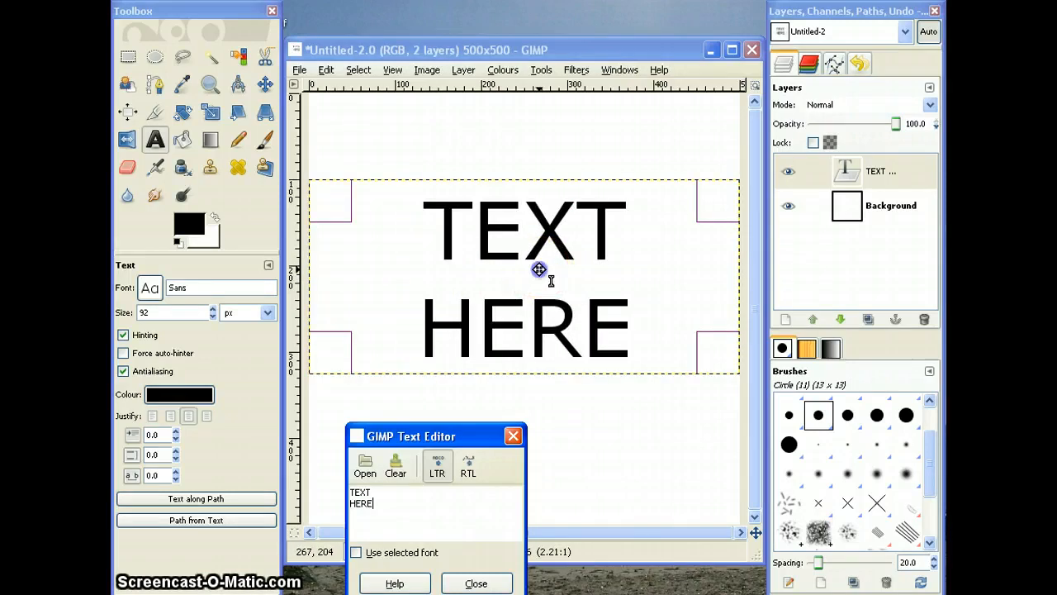
drag(538, 271, 540, 204)
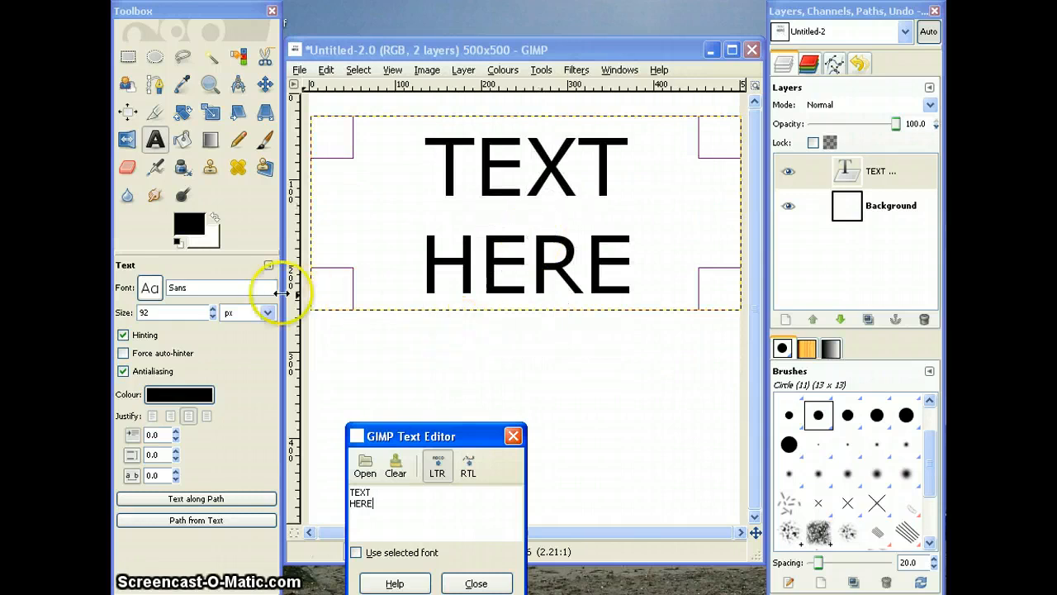
Step: Change the font of the "TEXT HERE" text to Stencil
click(148, 291)
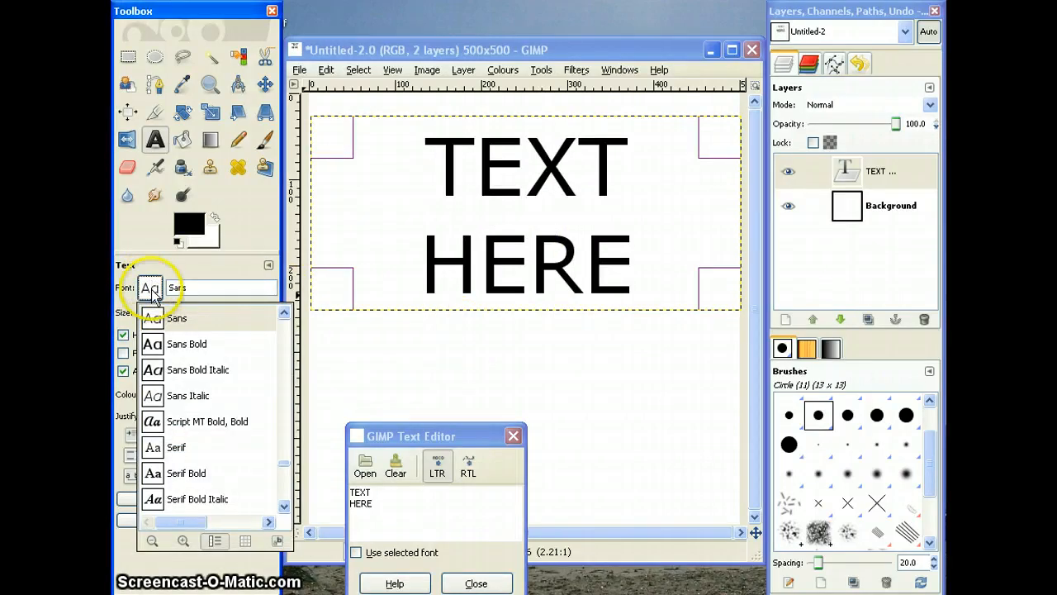
click(284, 511)
click(284, 511)
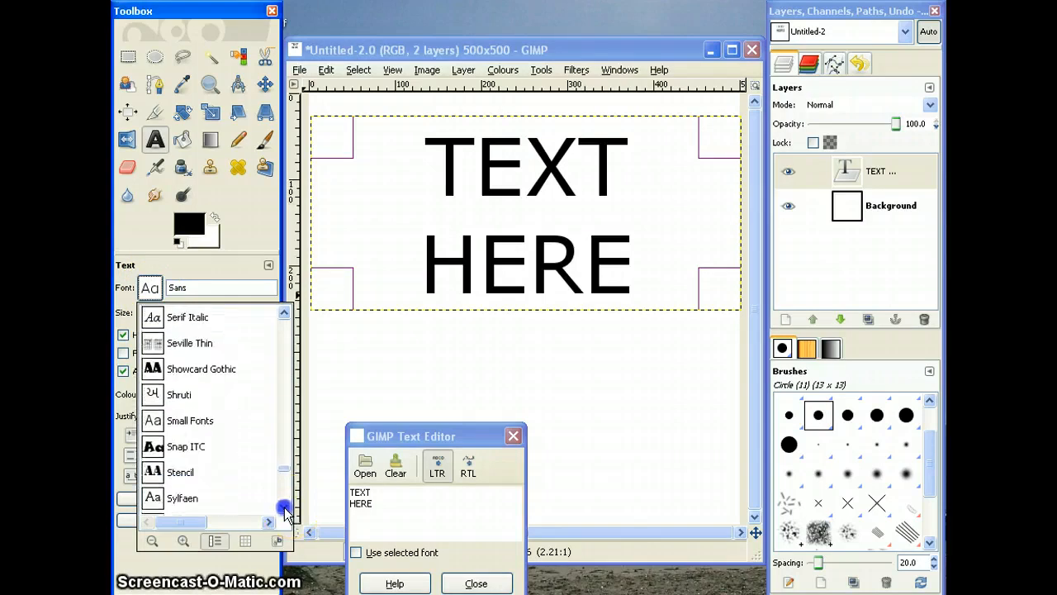
click(284, 512)
click(285, 511)
click(284, 511)
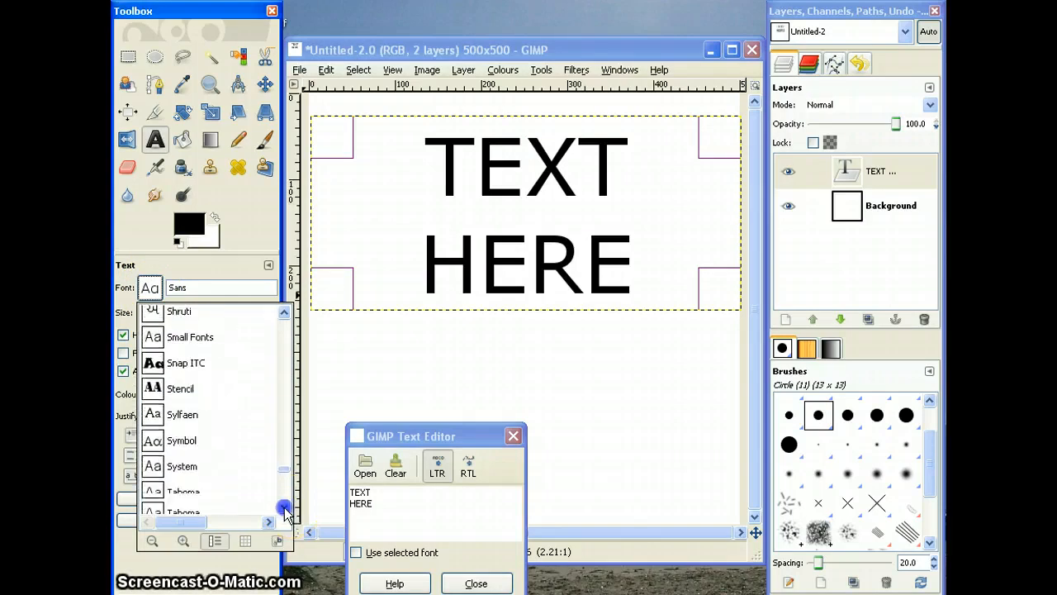
click(157, 388)
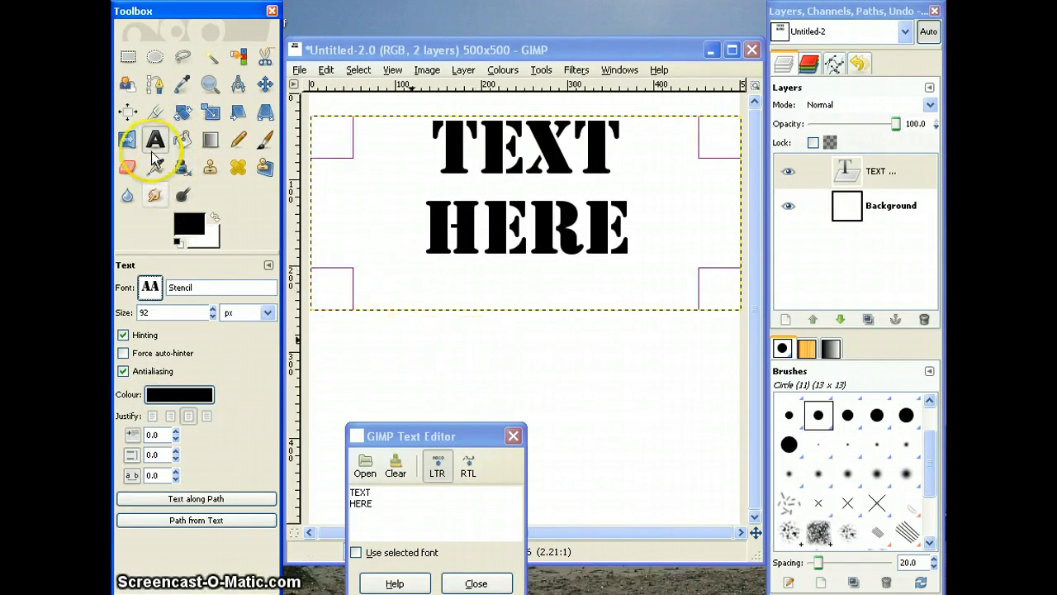
Step: Add a separate text layer reading "logo" in the lower part of the canvas
click(570, 385)
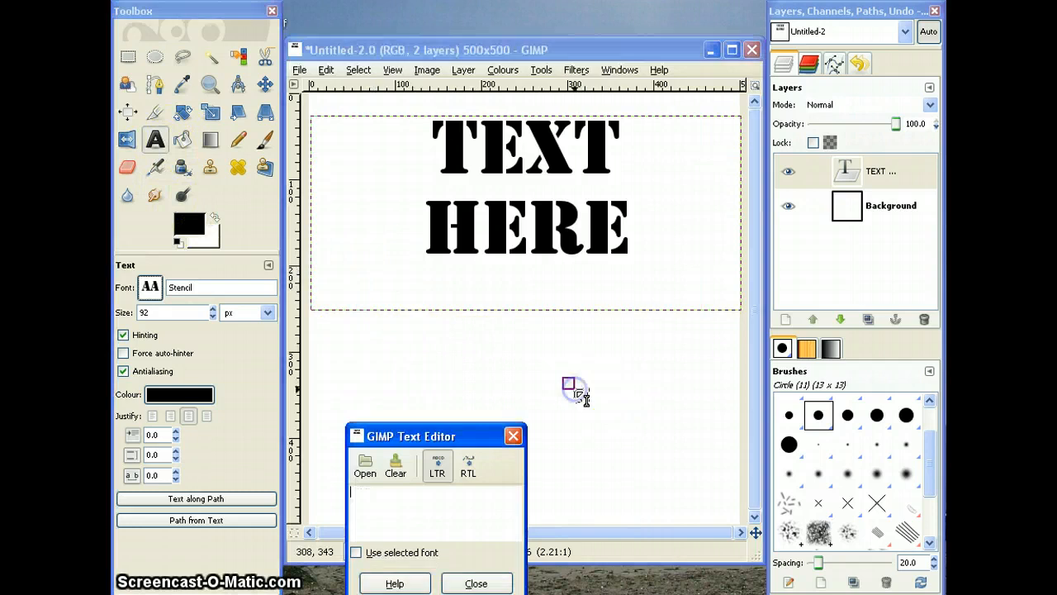
click(413, 517)
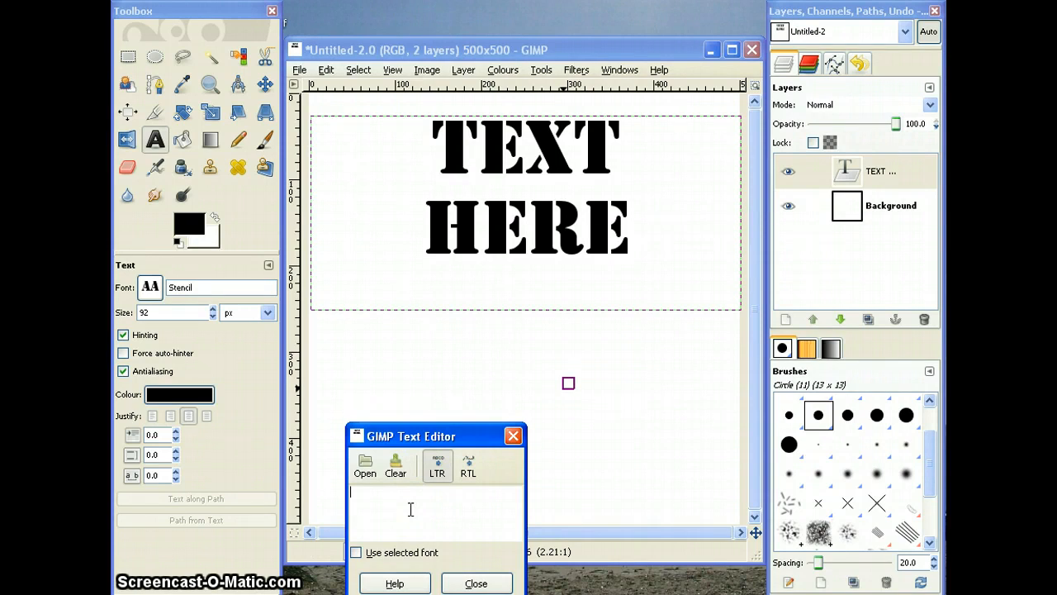
text(logo)
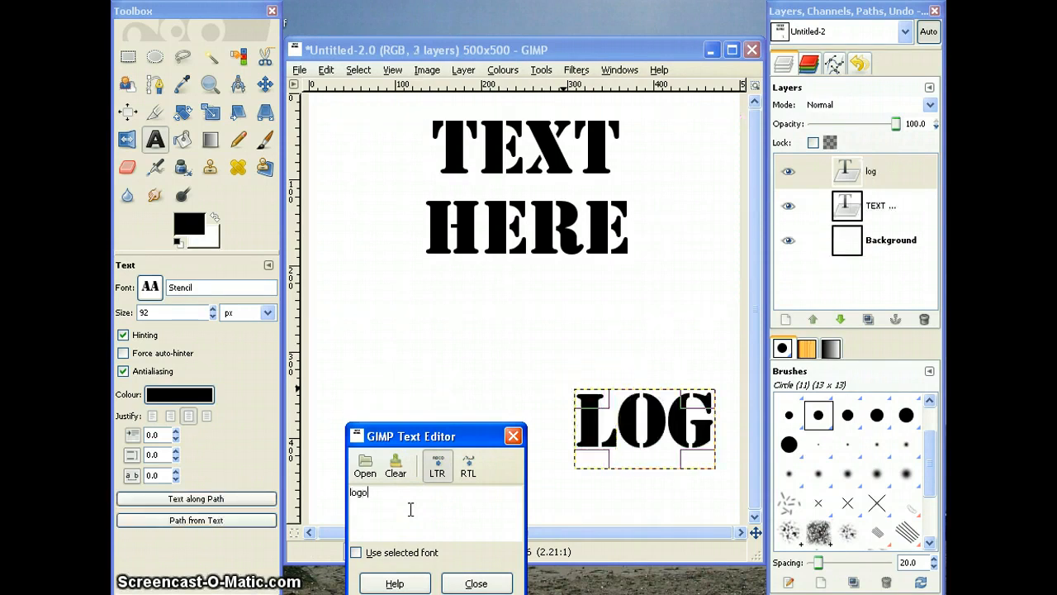
Step: Set the "logo" text to the Tahoma font at 196 px
click(150, 289)
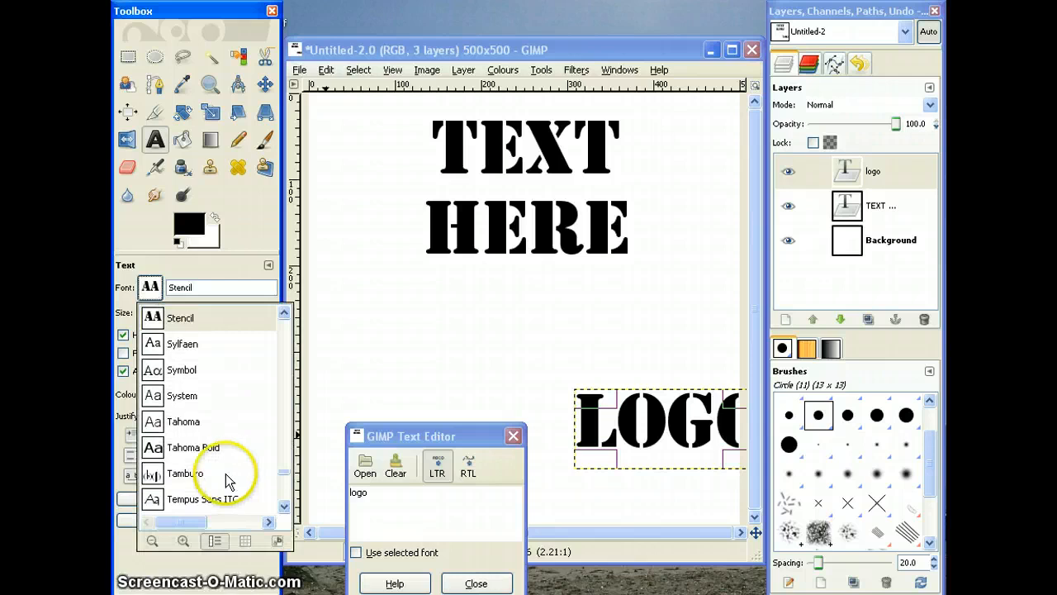
click(183, 421)
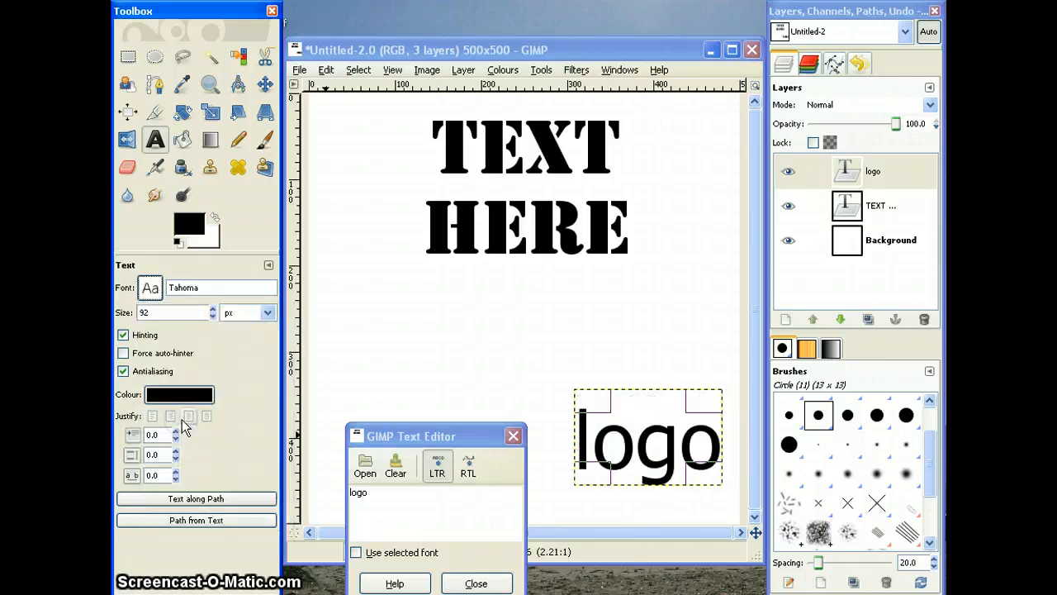
click(213, 309)
drag(213, 309, 213, 309)
Step: Move the "logo" text below "TEXT HERE" and widen its text box to the full canvas width
click(655, 463)
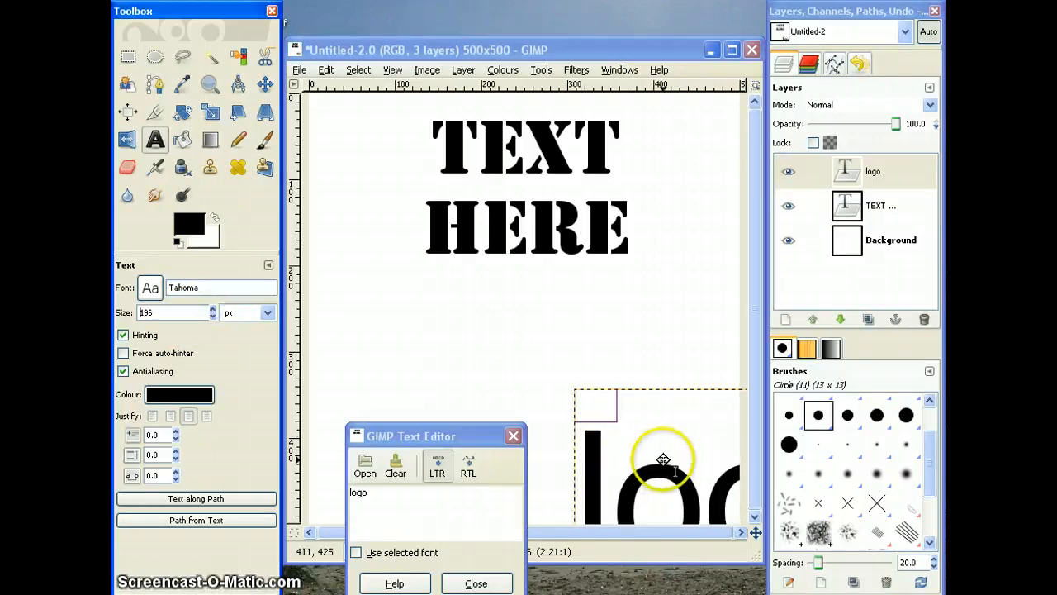
drag(682, 472, 480, 367)
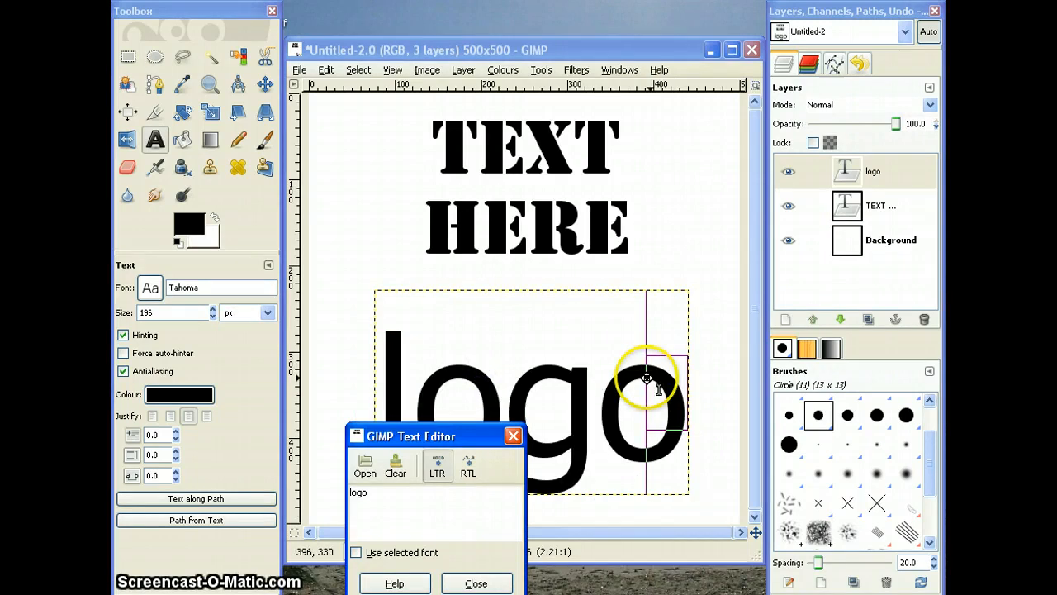
mouse_move(717, 379)
mouse_down()
mouse_move(660, 396)
mouse_move(722, 396)
mouse_move(708, 396)
mouse_up()
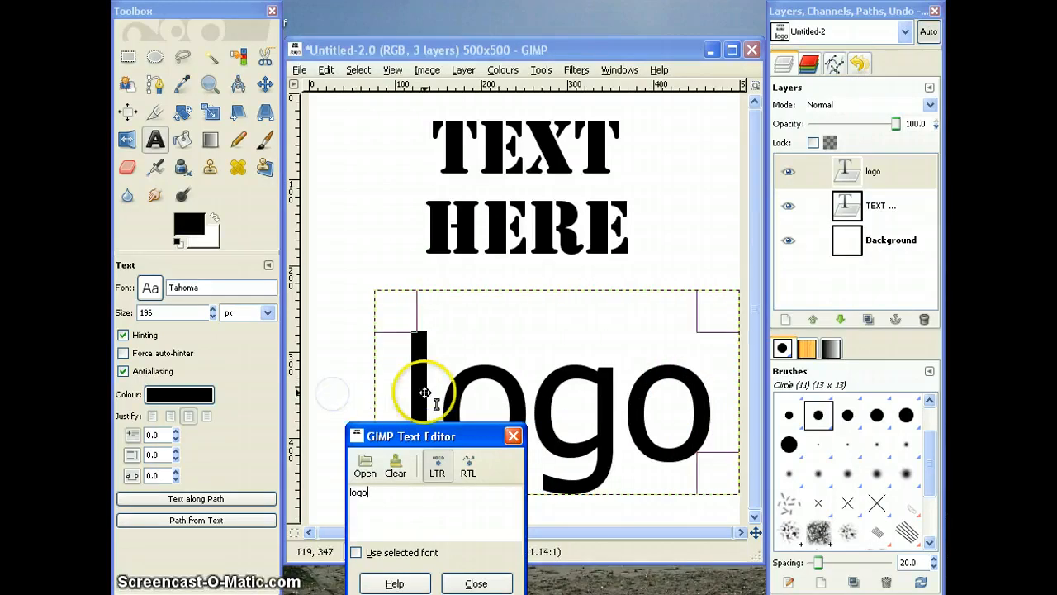
drag(396, 394, 340, 385)
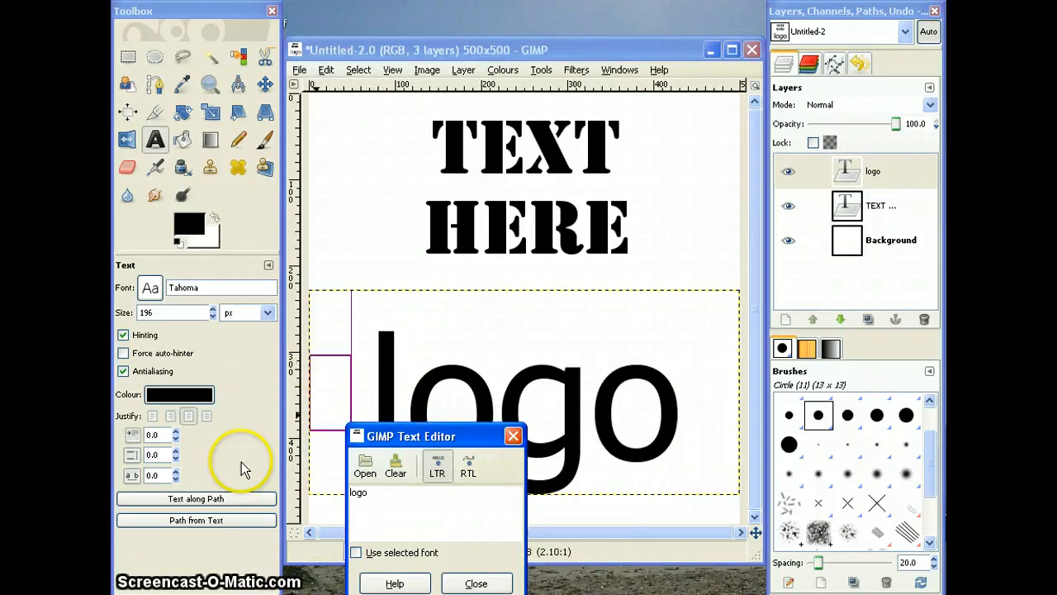
Step: Centre-justify the "logo" text in its box and close the text editor
click(189, 423)
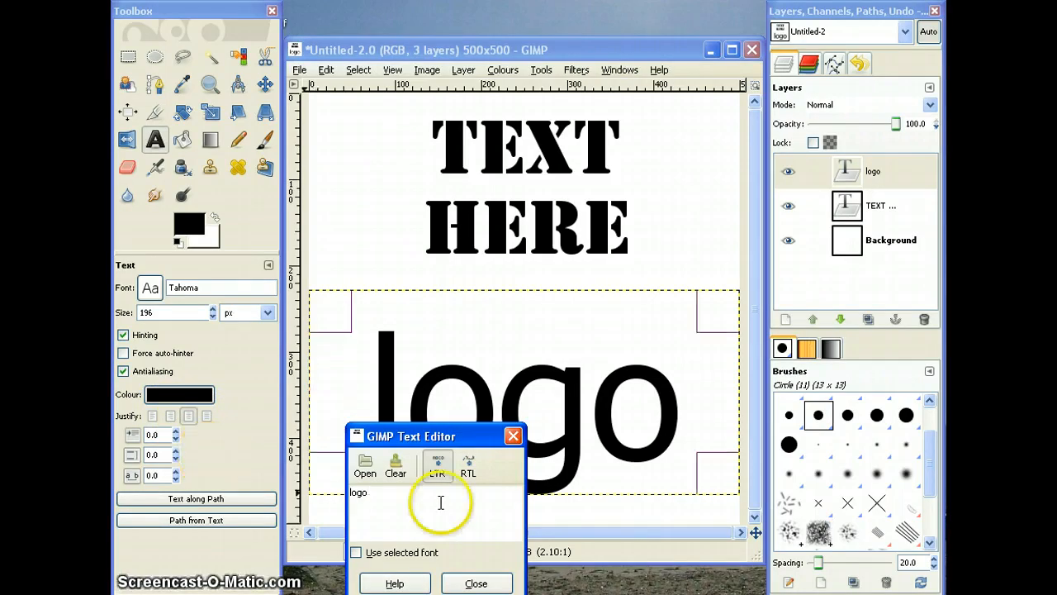
click(478, 584)
click(679, 234)
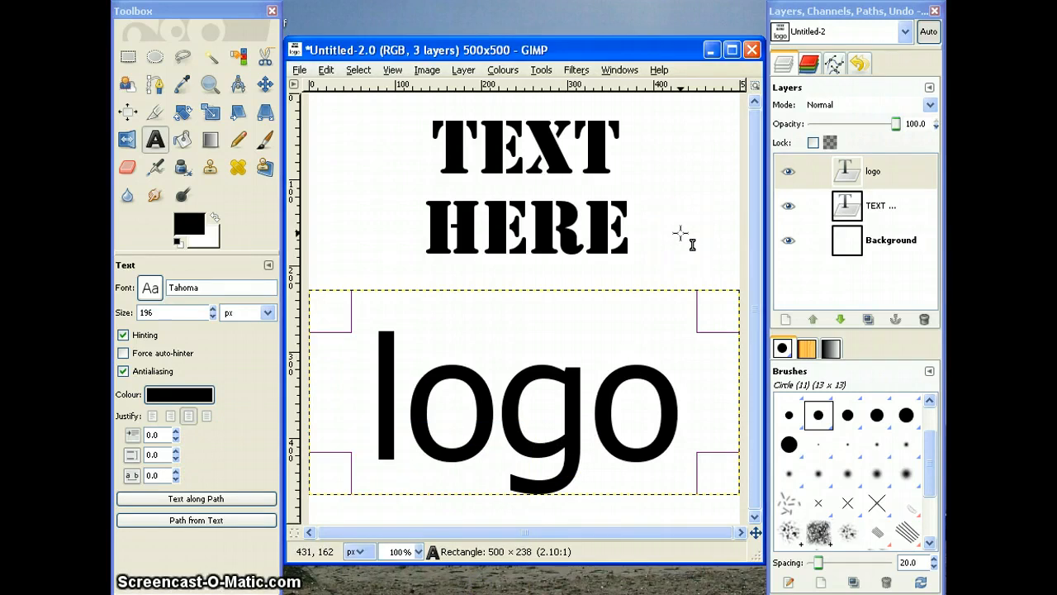
click(787, 241)
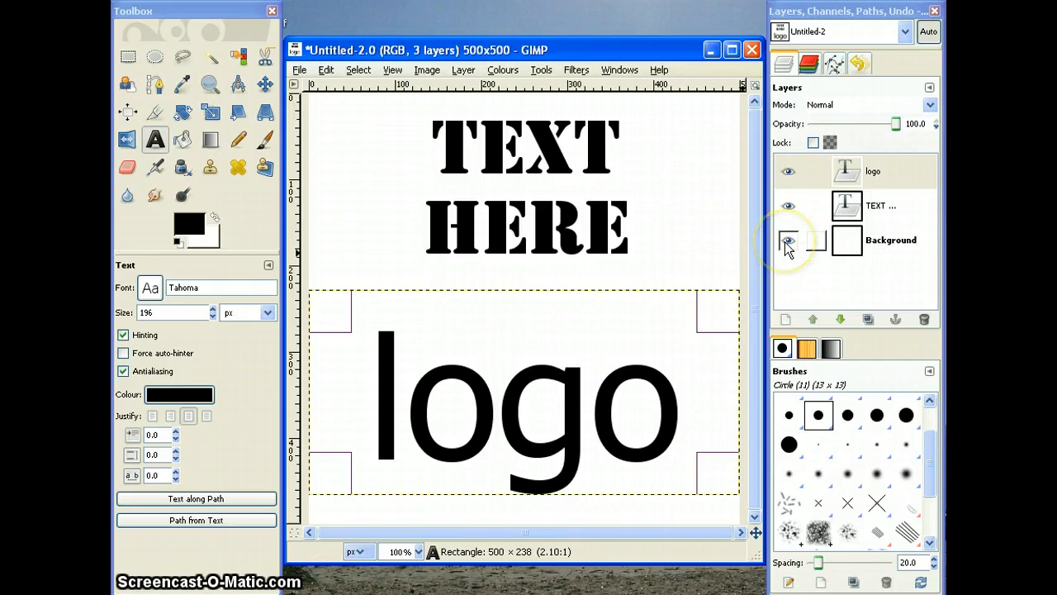
click(802, 281)
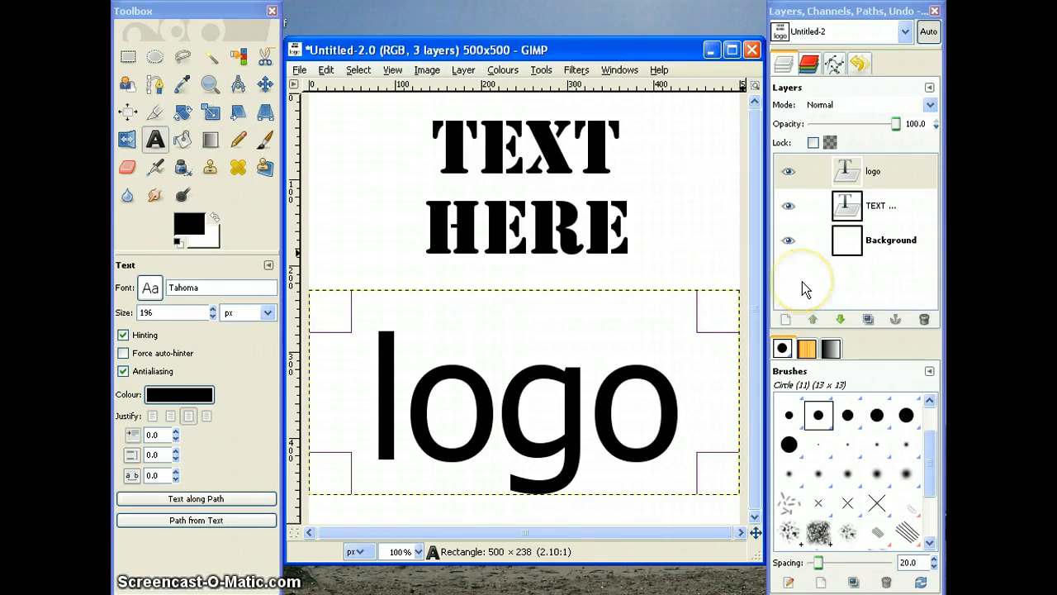
click(804, 258)
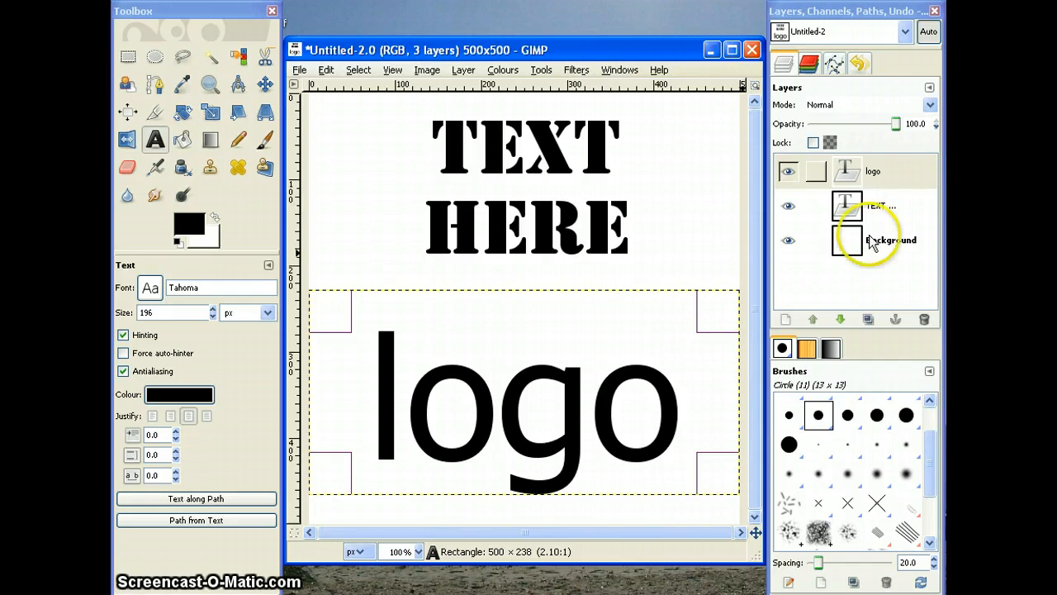
click(838, 286)
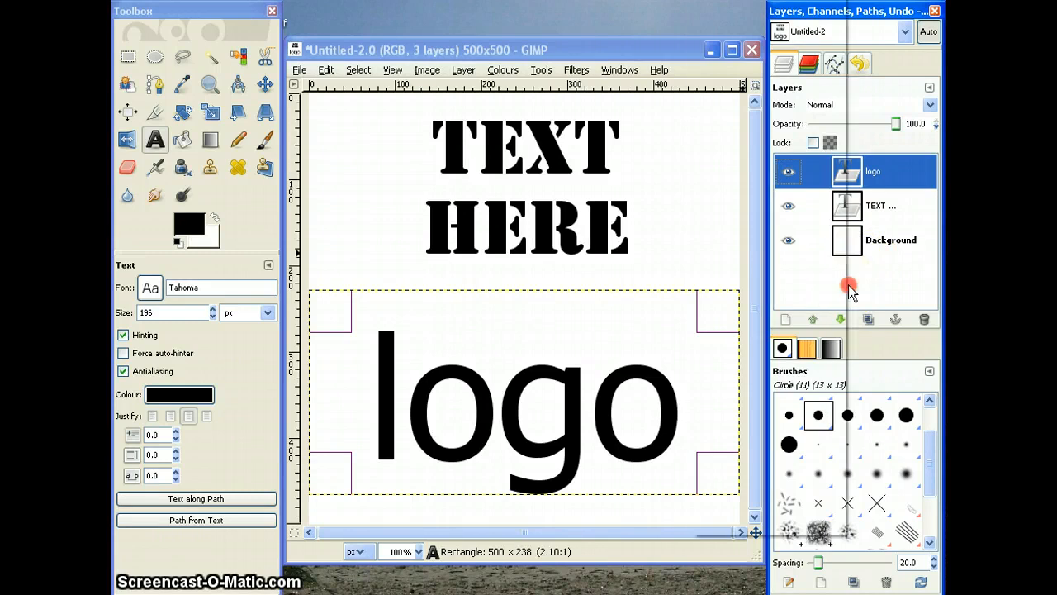
Step: Add a 500 × 500 px transparent layer and place it directly above the Background layer, beneath both text layers
right_click(845, 284)
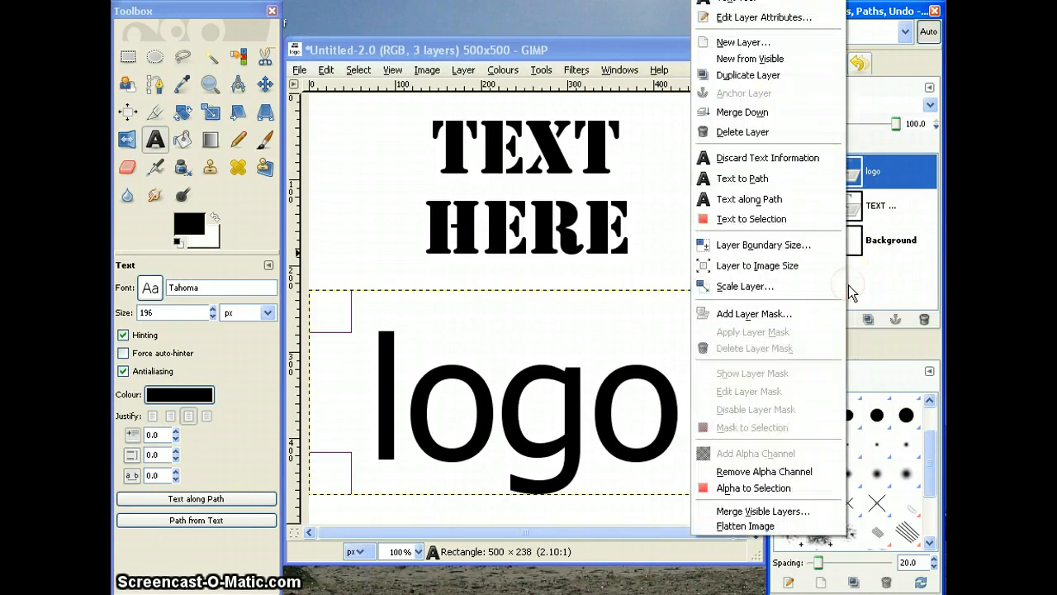
click(743, 43)
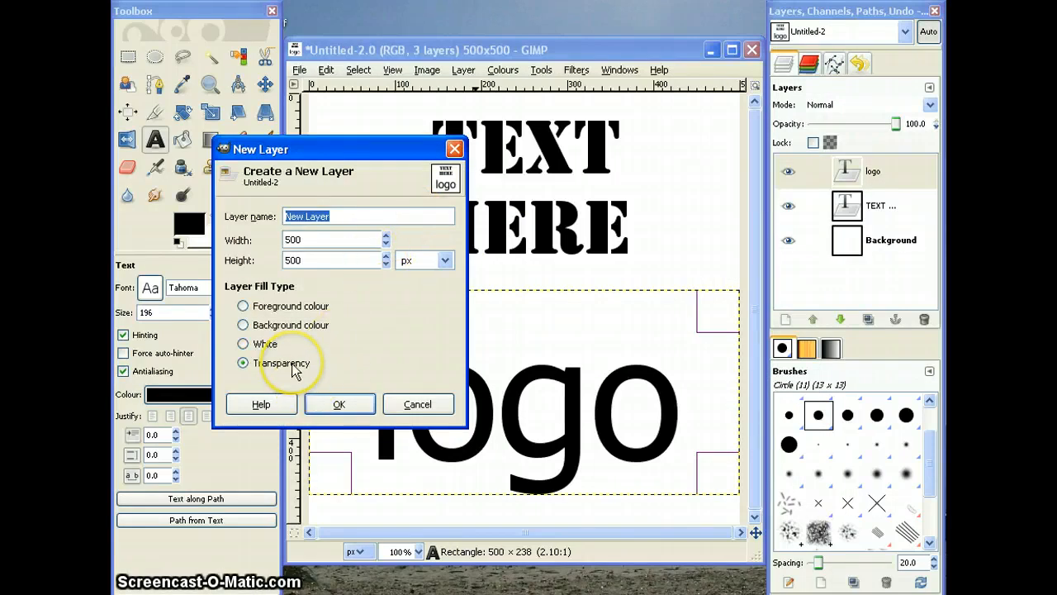
click(339, 404)
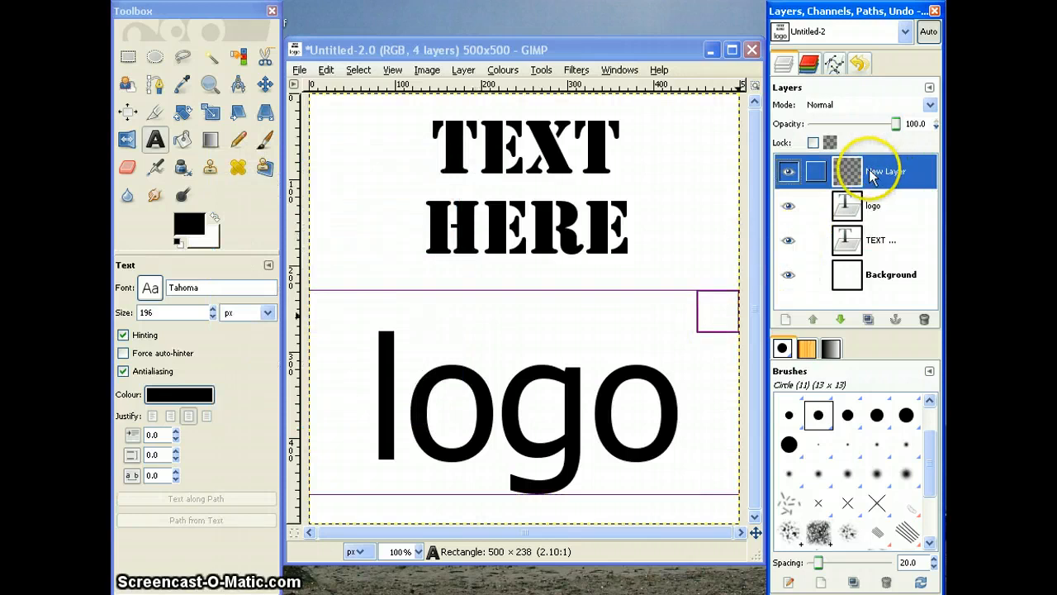
drag(870, 177, 847, 266)
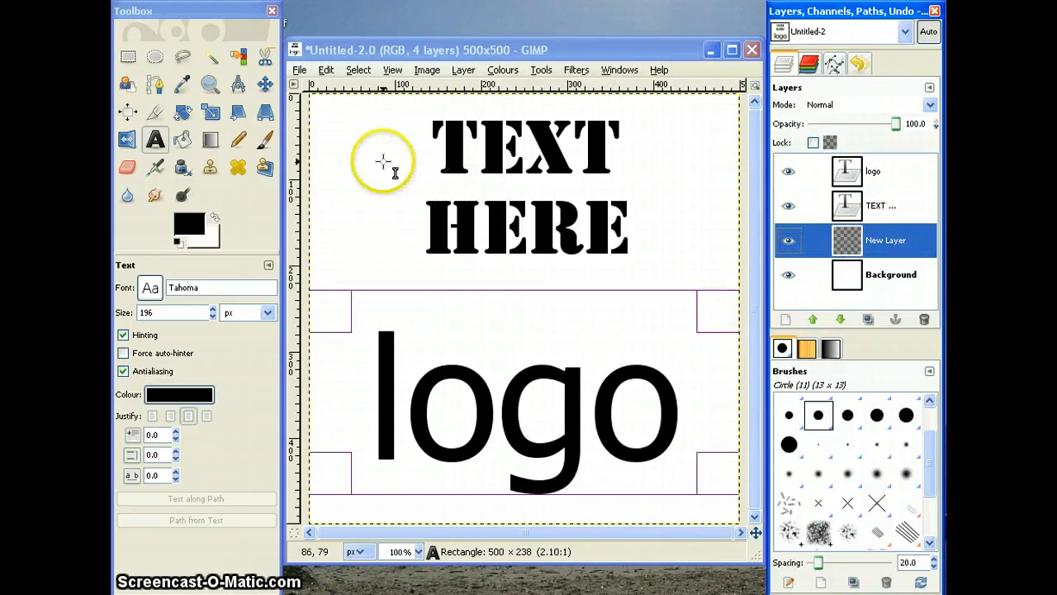
Step: Paint a horizontal trial stroke between the two texts using the Paintbrush with the Galaxy (AP) brush
click(266, 141)
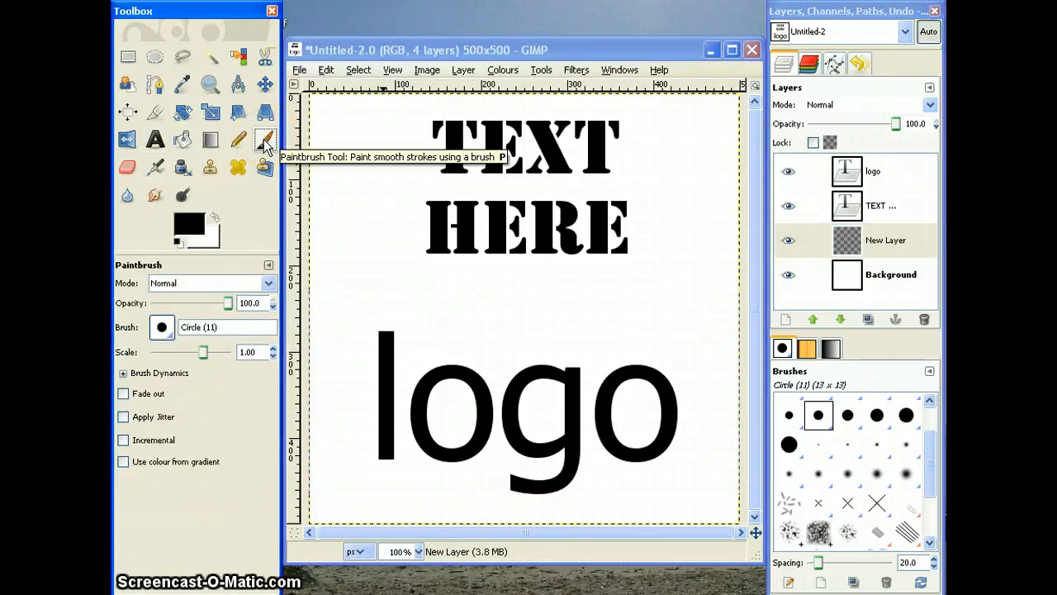
click(789, 534)
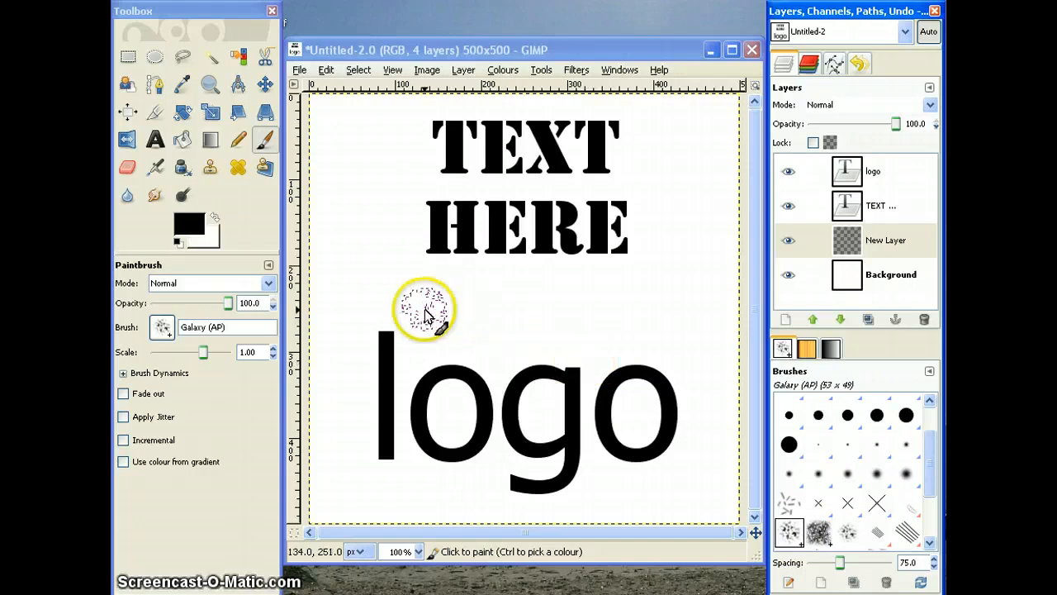
drag(425, 311, 613, 312)
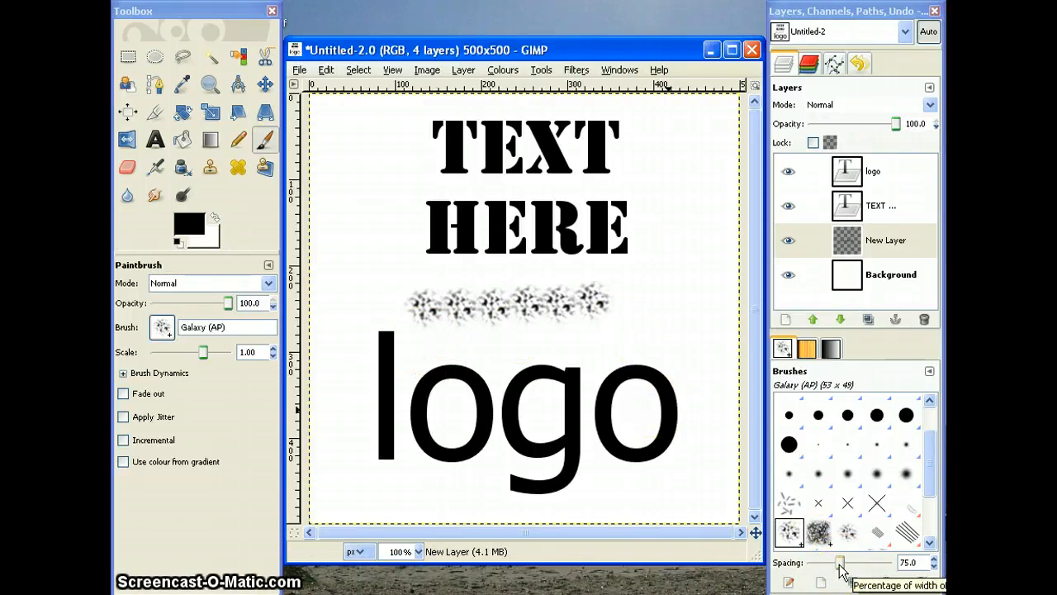
Step: Reduce the brush spacing to 1.0 and undo the trial stroke
drag(841, 572, 799, 570)
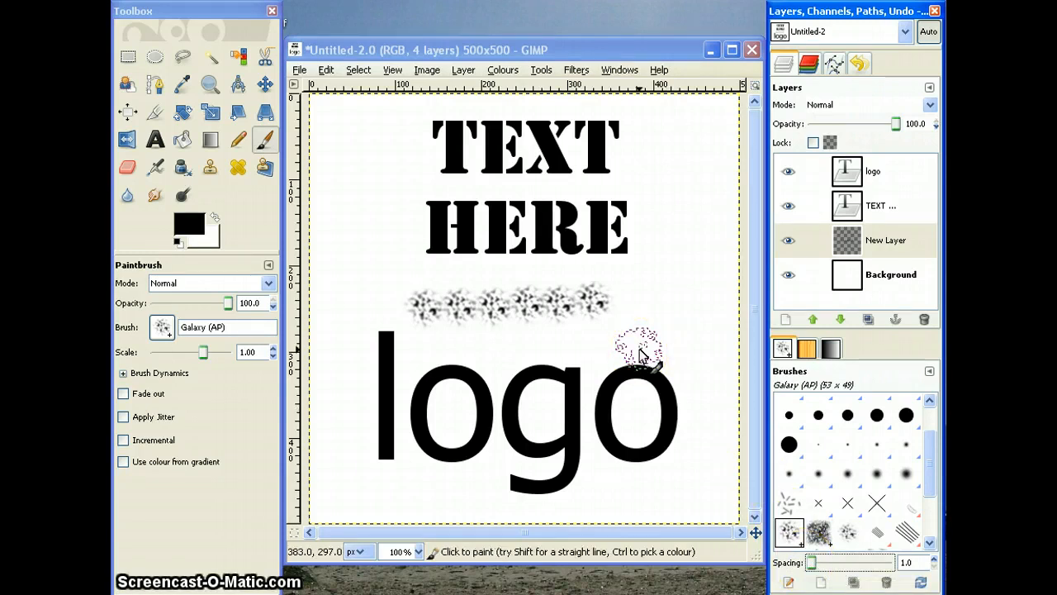
key(ctrl+z)
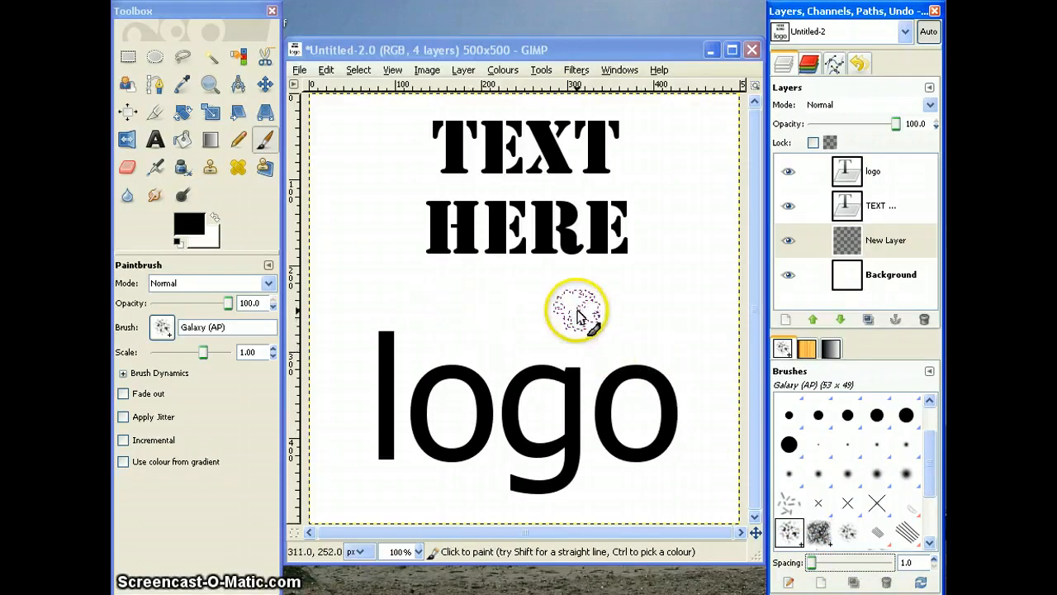
Step: Set the foreground colour to the dark red 6b0019
click(197, 227)
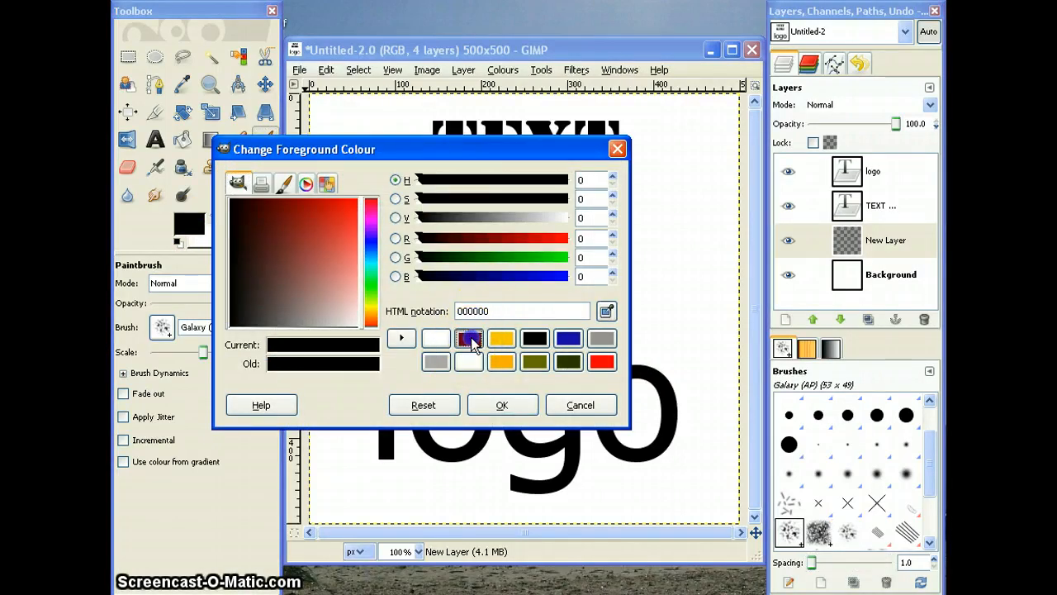
click(469, 339)
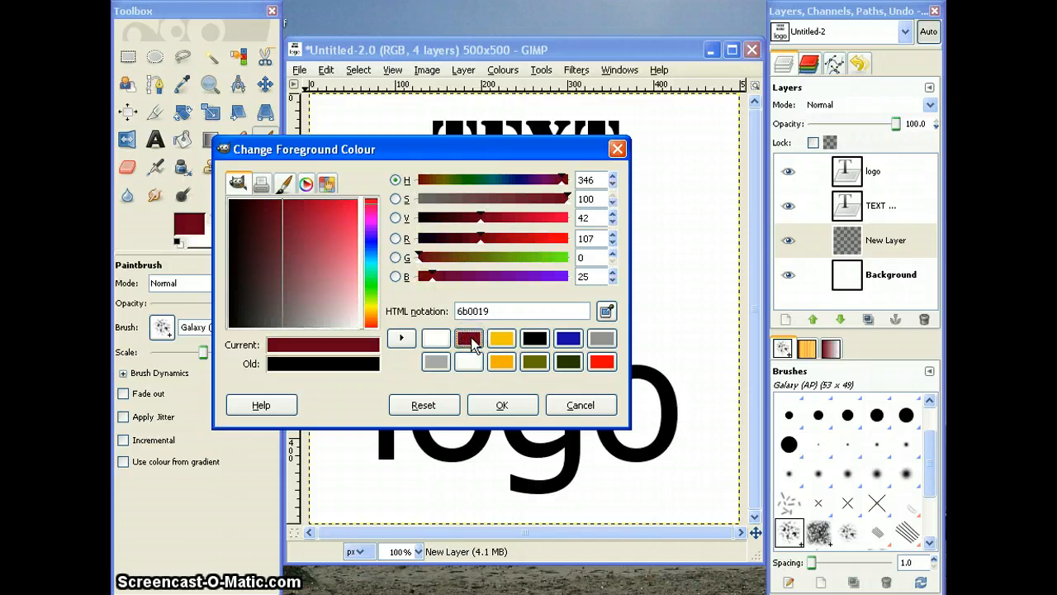
click(503, 405)
click(596, 236)
key(ctrl+z)
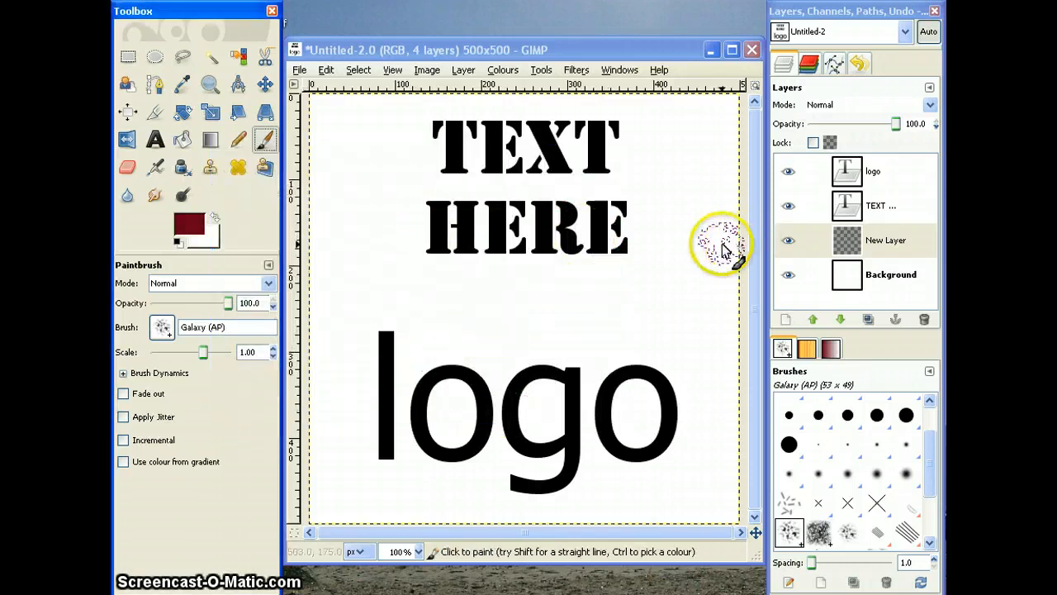
click(896, 245)
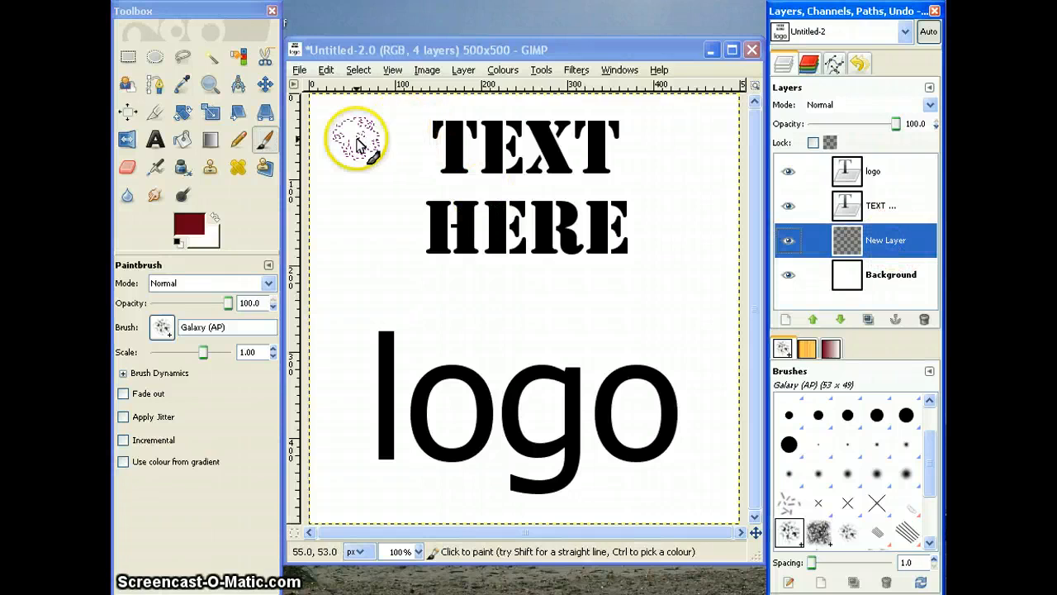
mouse_move(357, 144)
mouse_down()
mouse_move(663, 144)
mouse_move(607, 167)
mouse_move(500, 157)
mouse_move(387, 169)
mouse_move(427, 215)
mouse_move(576, 210)
mouse_up()
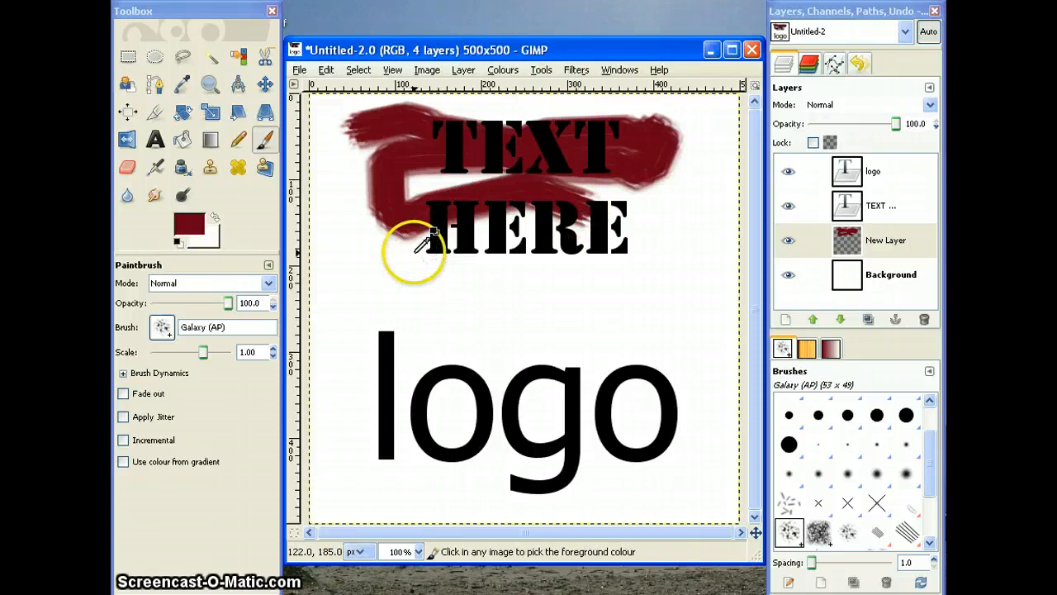
key(ctrl+z)
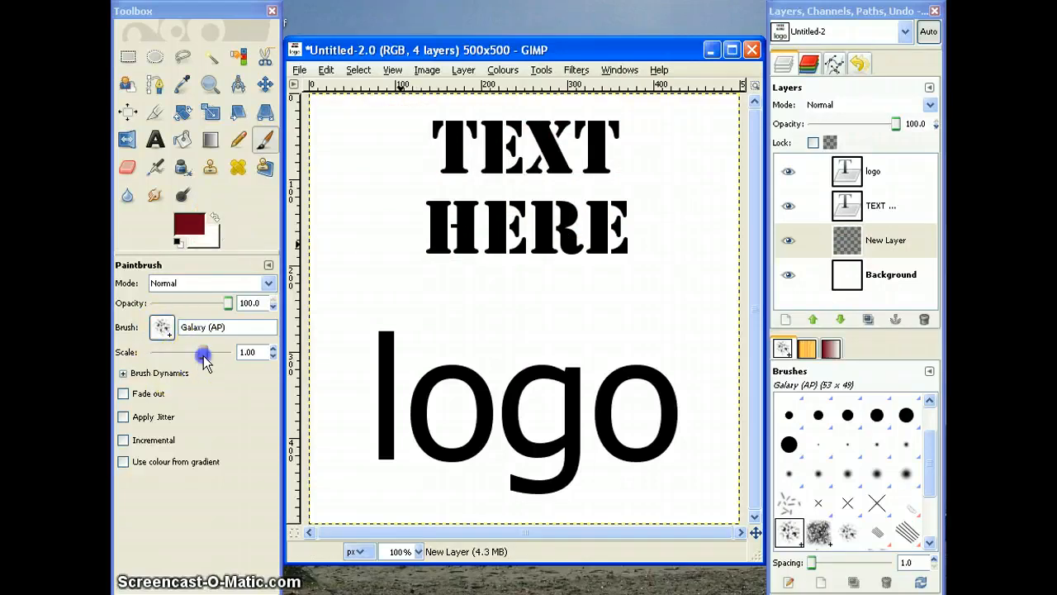
Step: Enlarge the brush to scale 2.72 and cover the area behind both texts with rough dark red horizontal strokes
drag(203, 357, 209, 358)
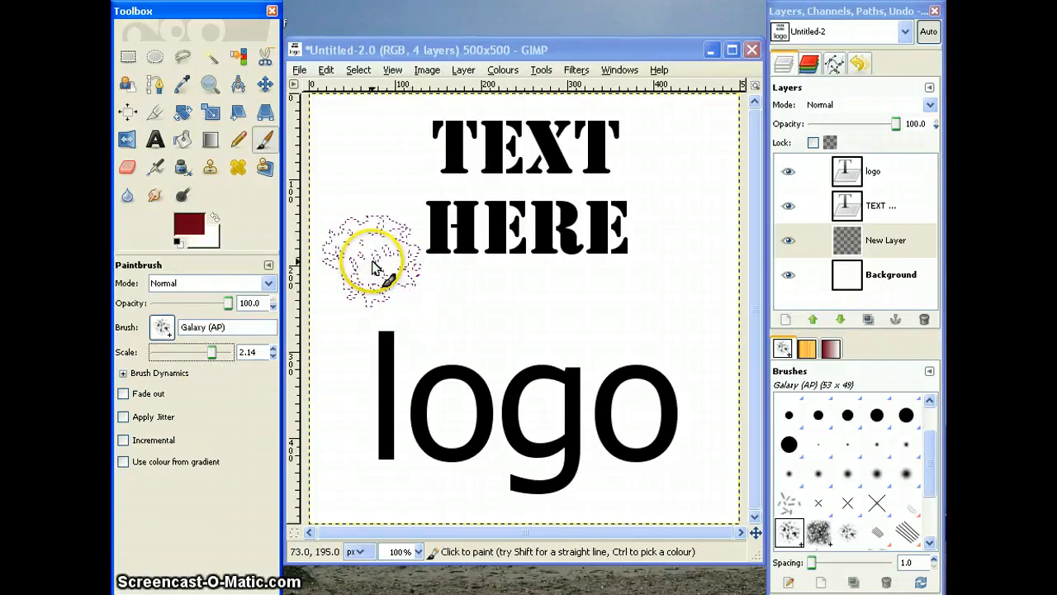
drag(215, 352, 215, 353)
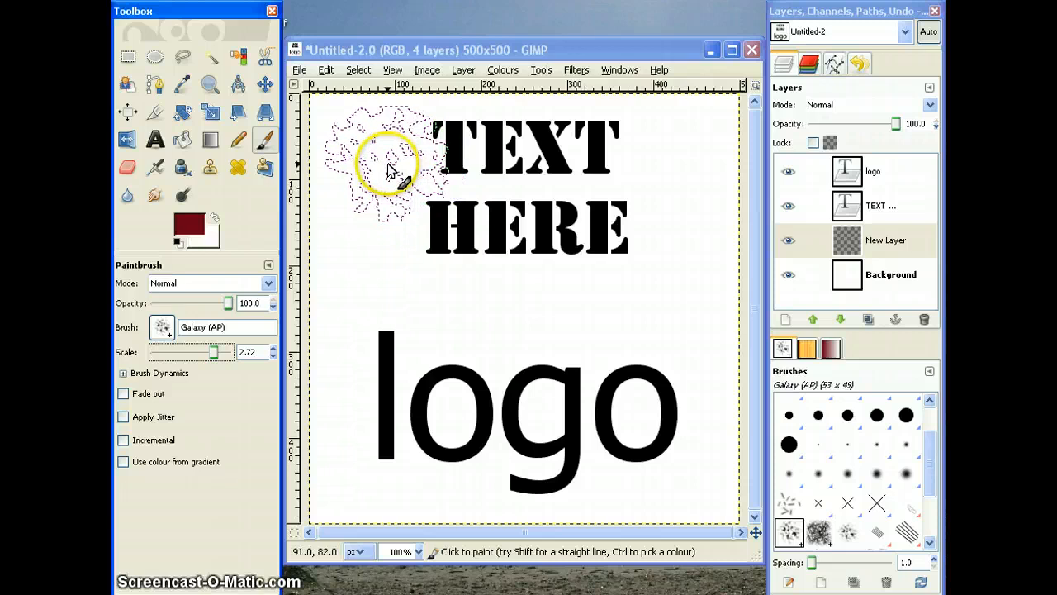
drag(389, 167, 683, 165)
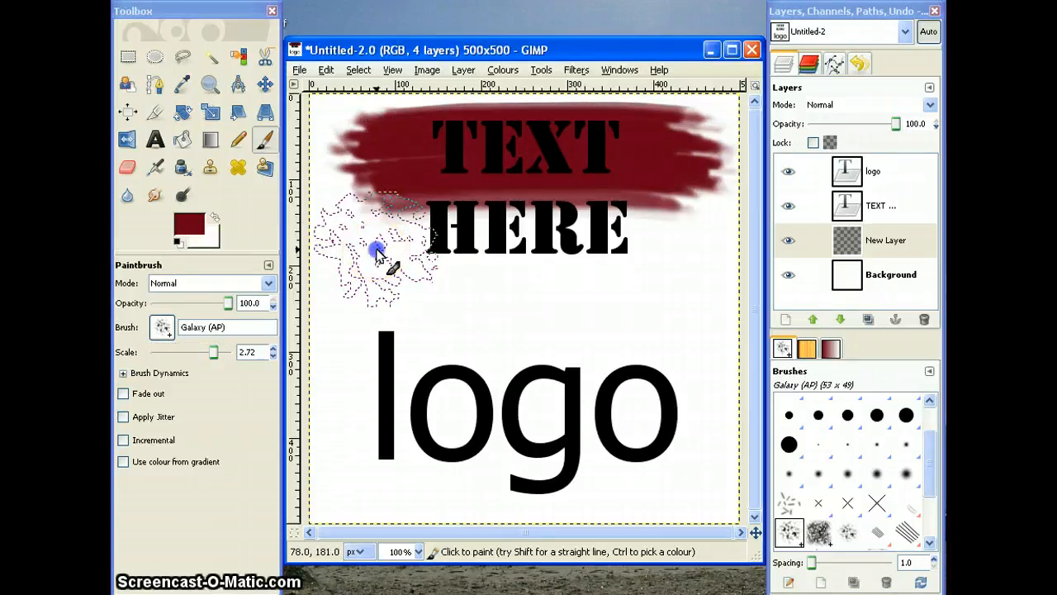
mouse_move(375, 254)
mouse_down()
mouse_move(655, 237)
mouse_move(698, 248)
mouse_up()
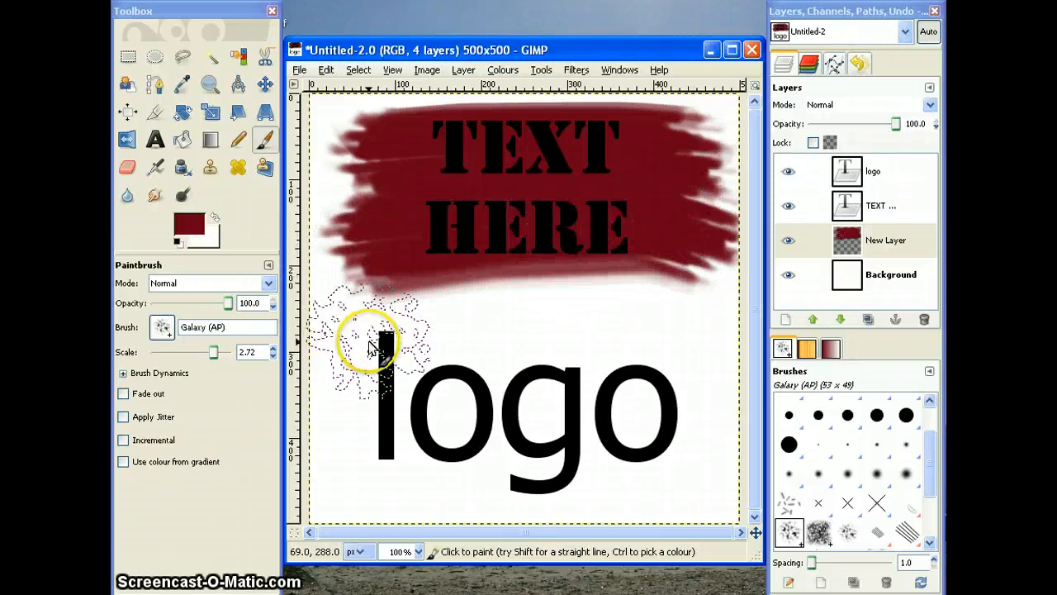
mouse_move(372, 345)
mouse_down()
mouse_move(557, 320)
mouse_move(694, 318)
mouse_up()
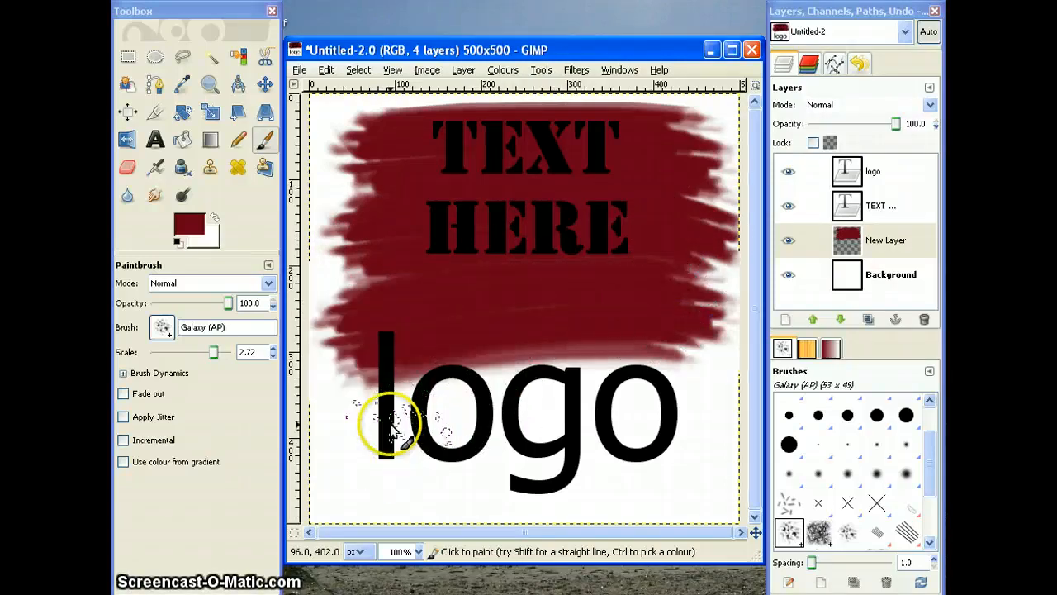
drag(391, 425, 351, 421)
drag(630, 417, 672, 405)
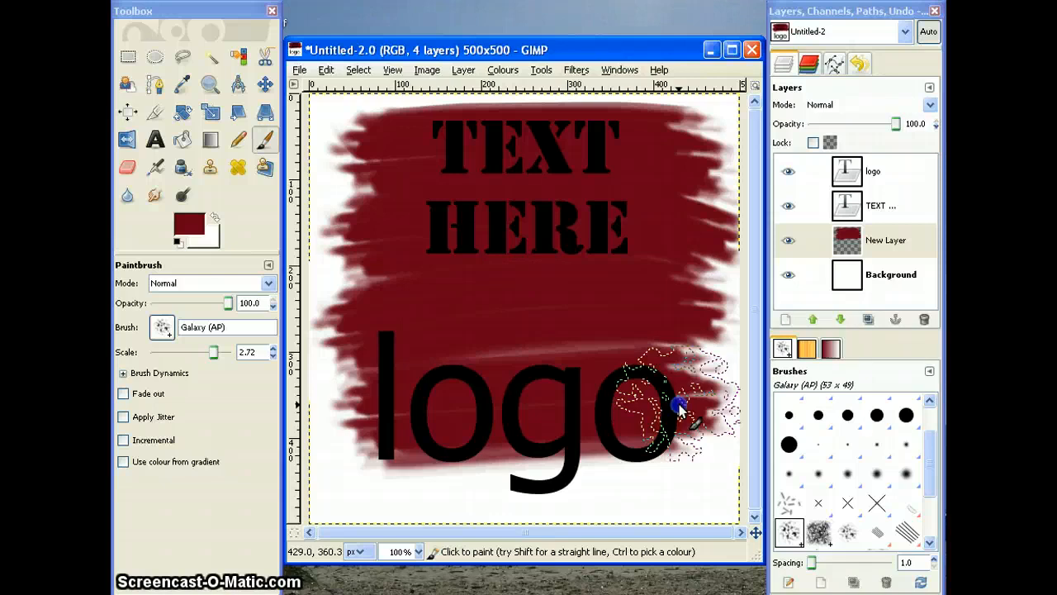
drag(382, 468, 359, 465)
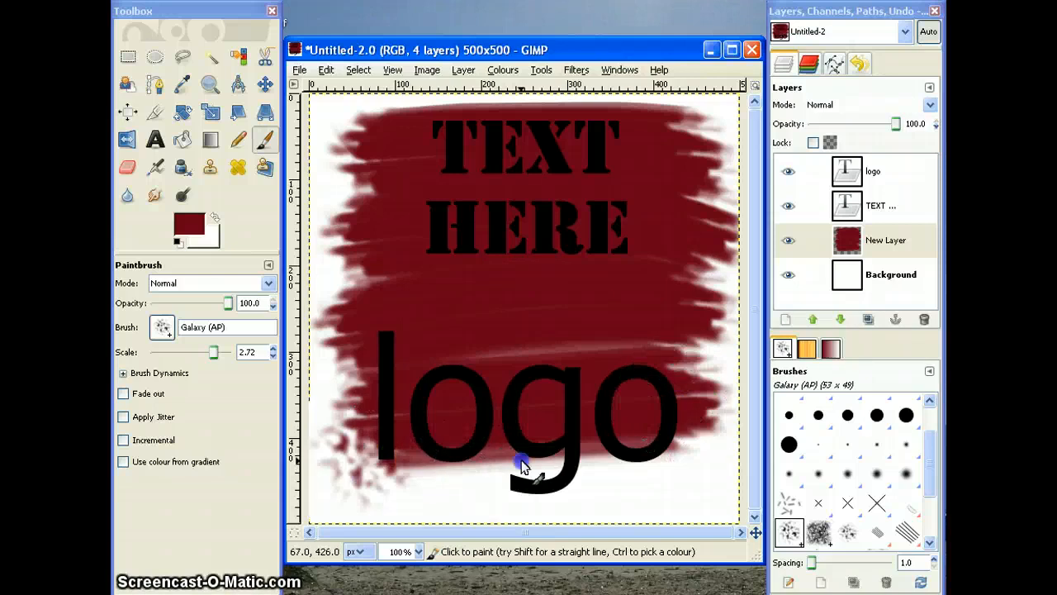
mouse_move(522, 465)
mouse_down()
mouse_move(670, 455)
mouse_move(668, 358)
mouse_move(481, 363)
mouse_up()
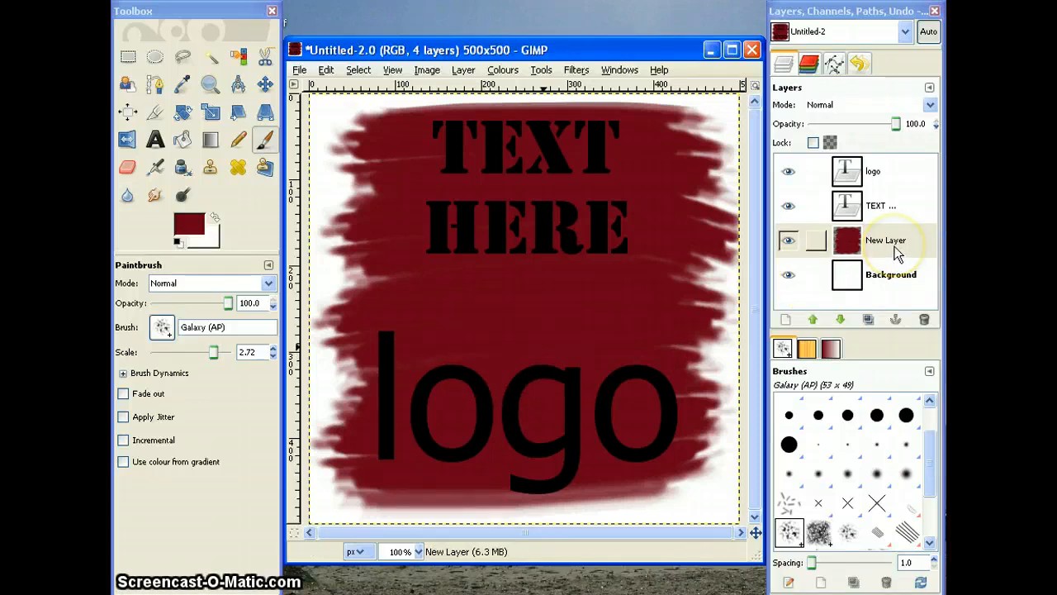
Step: Try the painted layer above the "TEXT HERE" layer and return it to its place beneath the text layers
drag(898, 248, 885, 188)
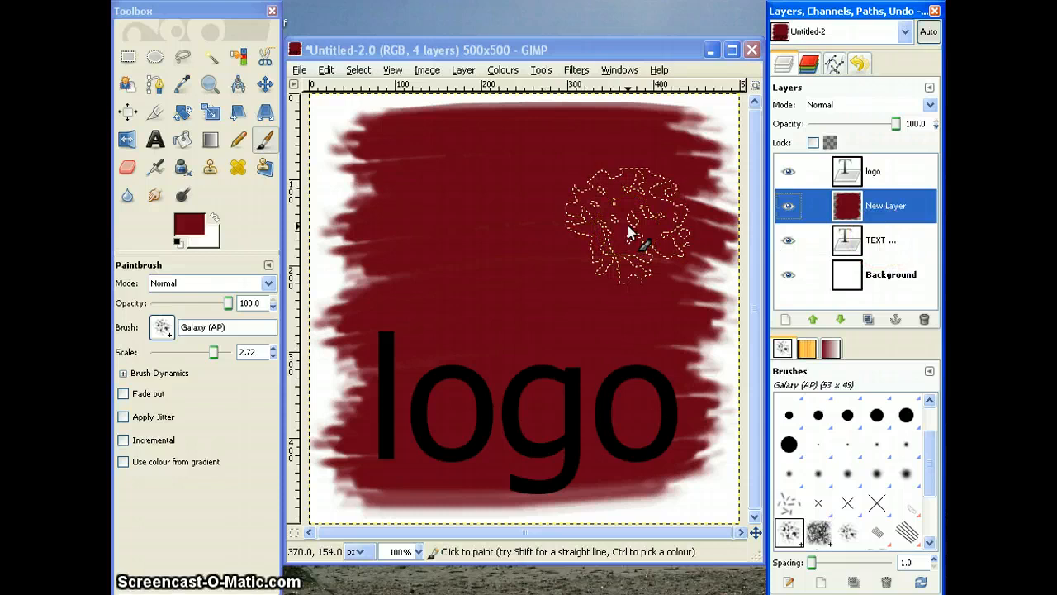
click(871, 211)
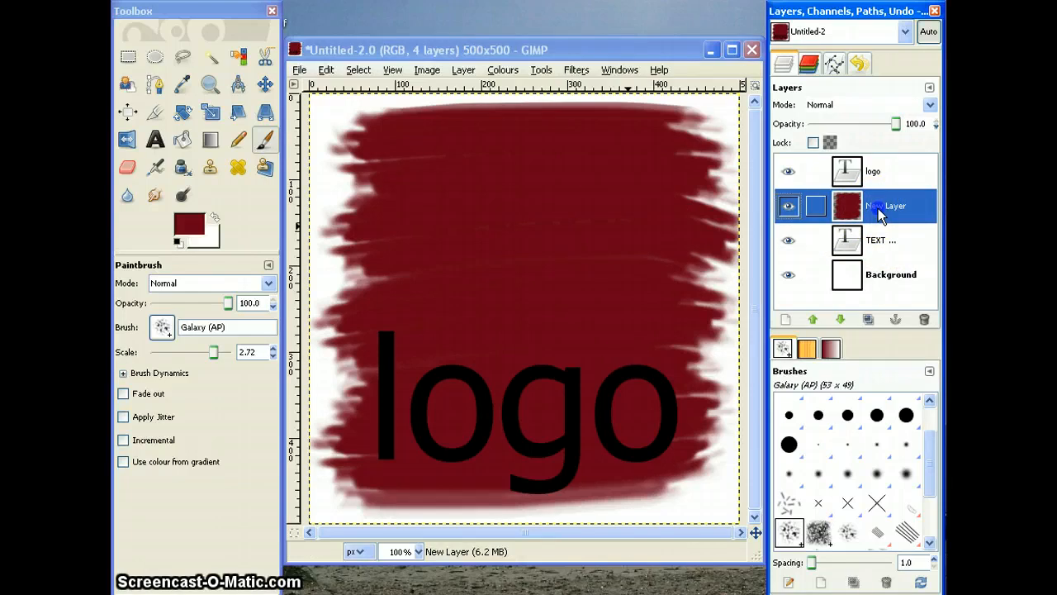
drag(878, 209, 859, 256)
click(886, 172)
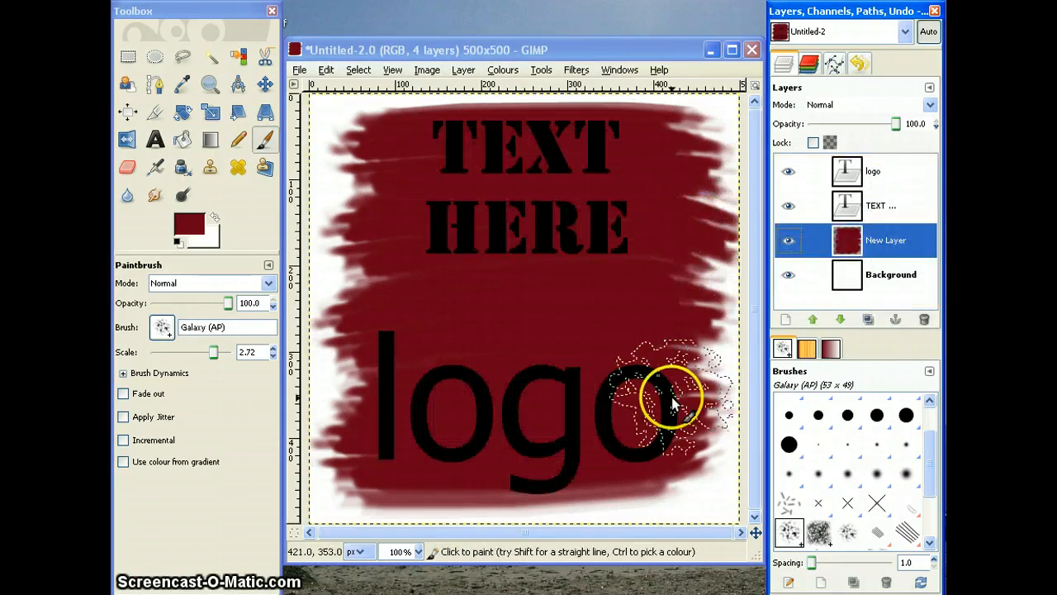
Step: Recolour the "TEXT HERE" text golden yellow
click(874, 204)
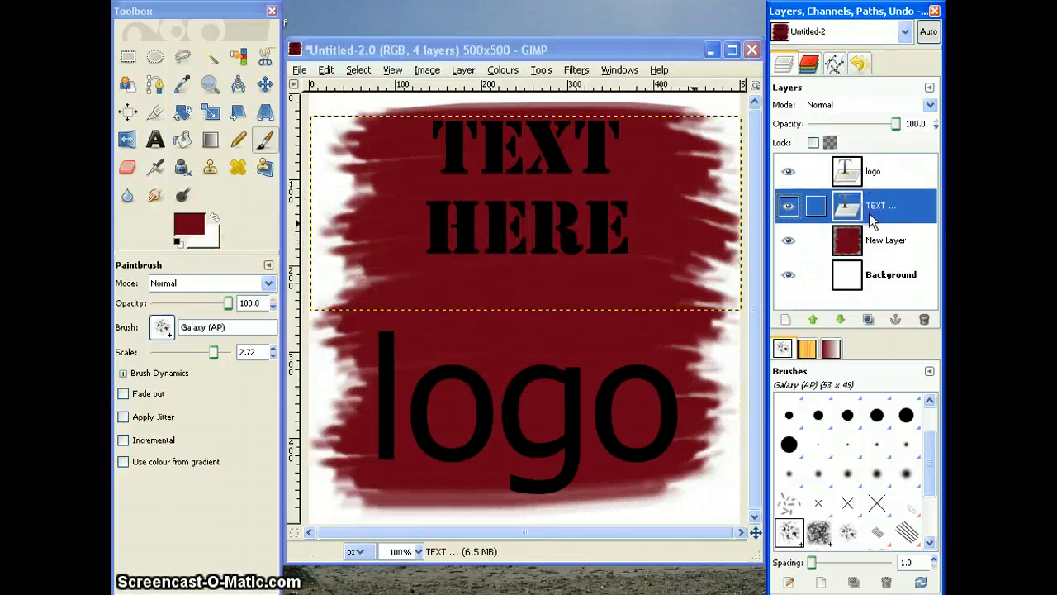
click(155, 140)
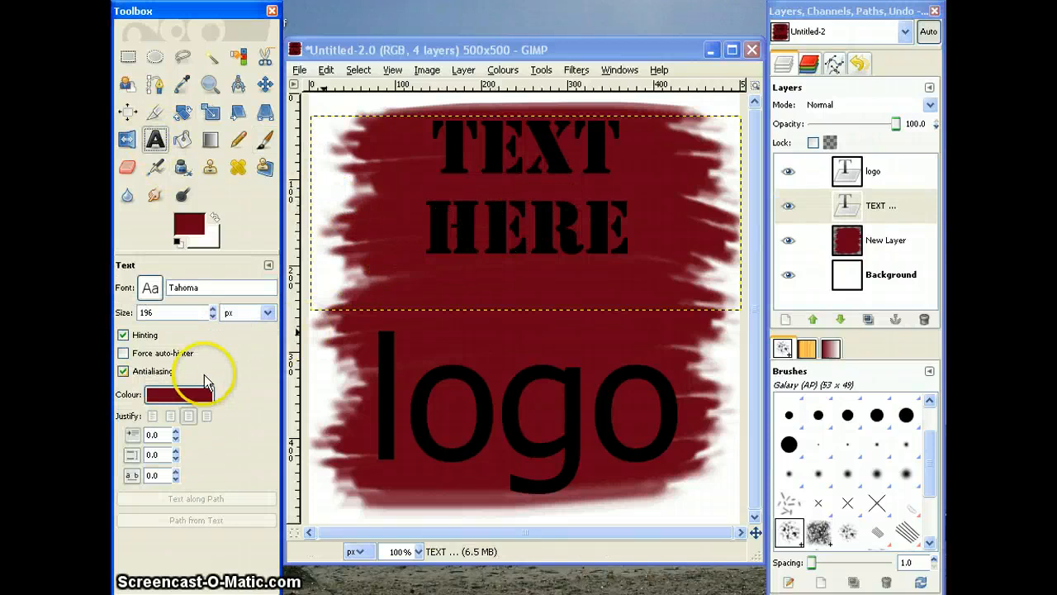
click(473, 222)
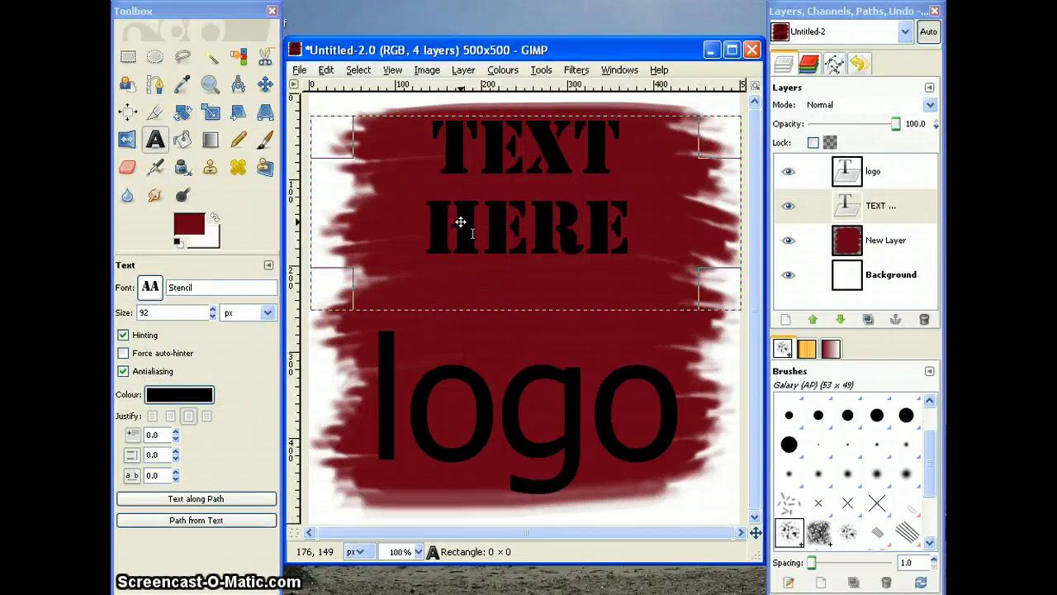
click(189, 399)
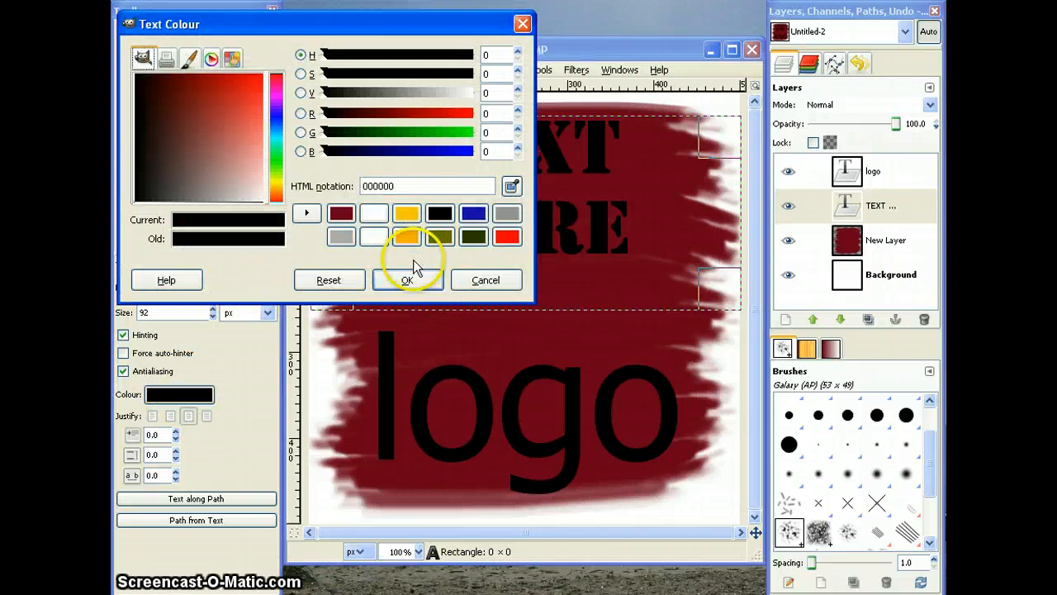
click(406, 213)
click(407, 279)
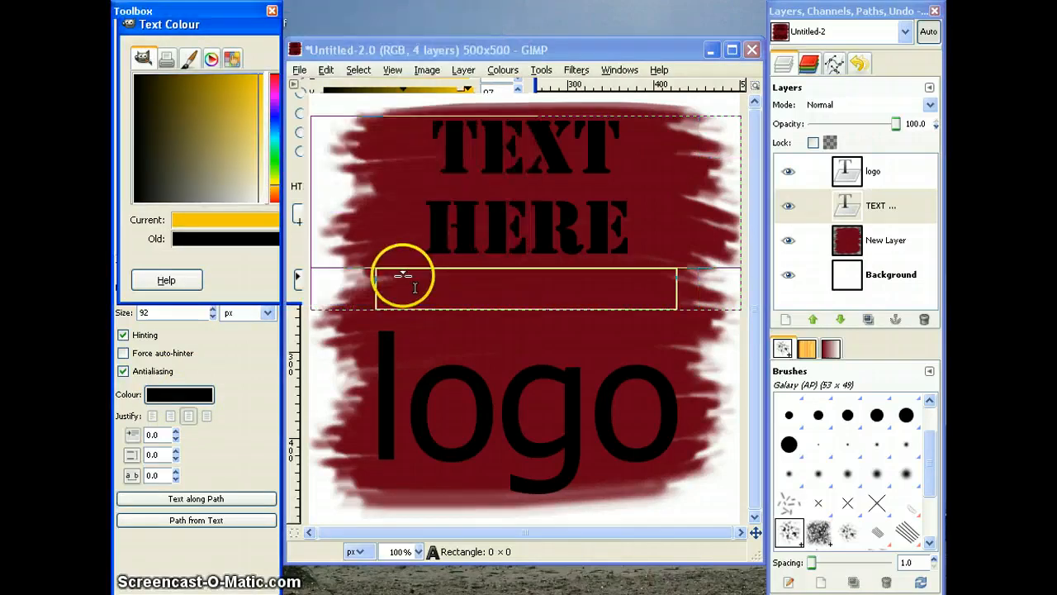
Step: Recolour the "logo" text white (ffffff) and close its text editor
click(875, 172)
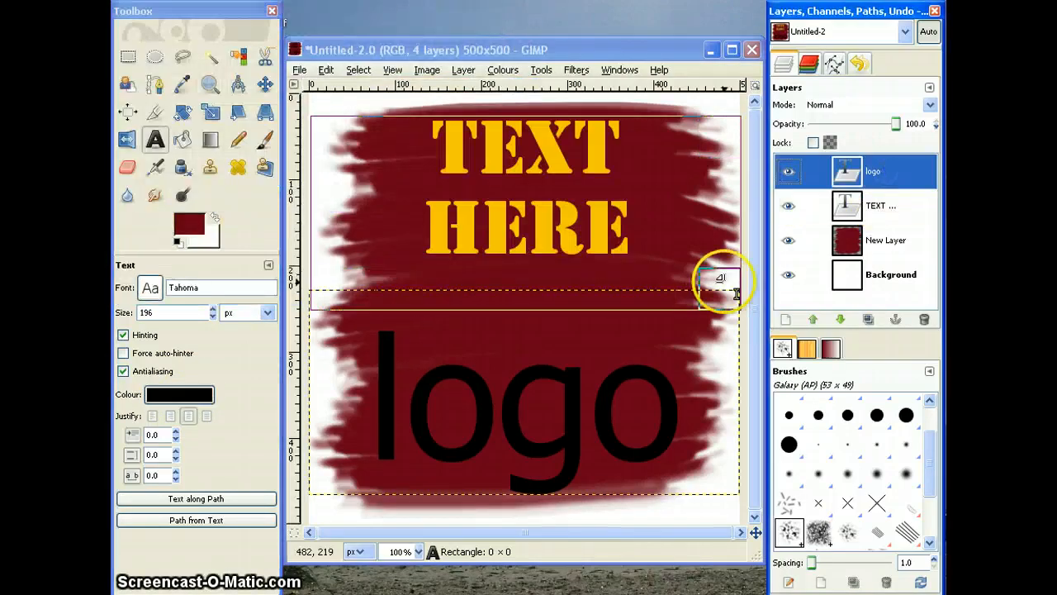
click(574, 388)
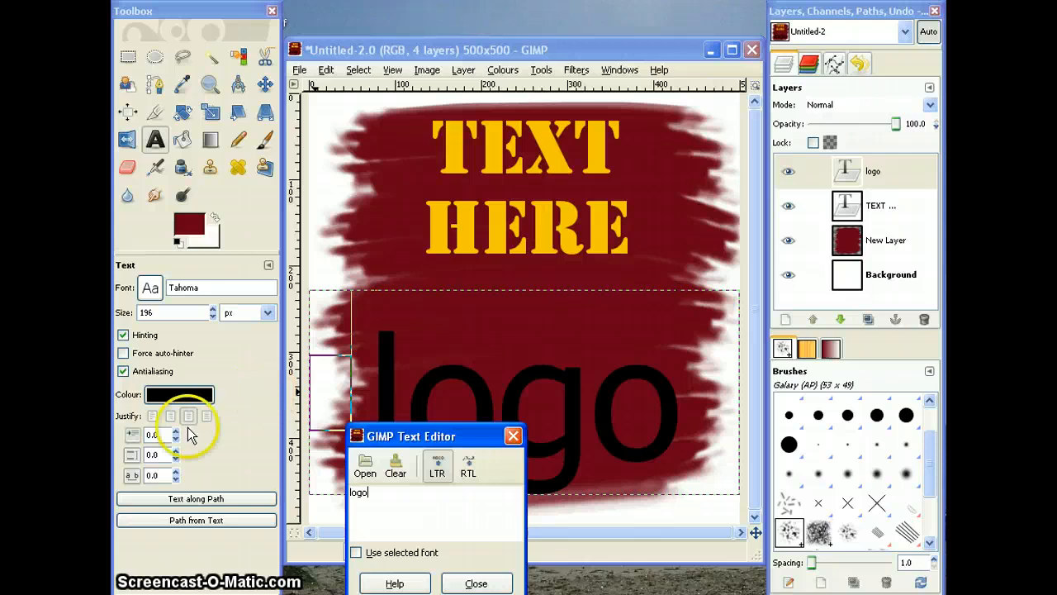
click(187, 391)
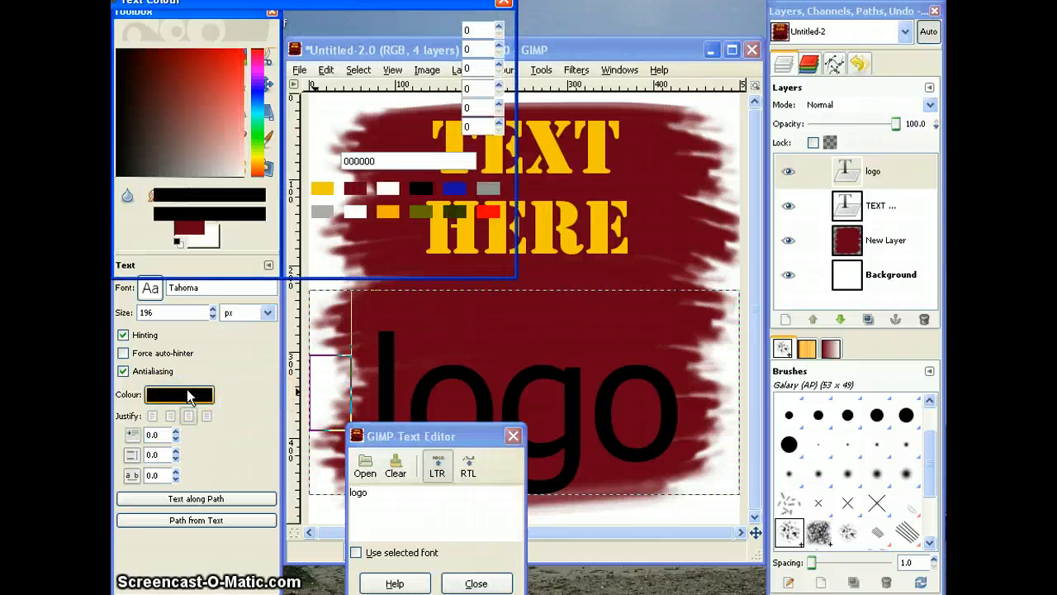
click(389, 190)
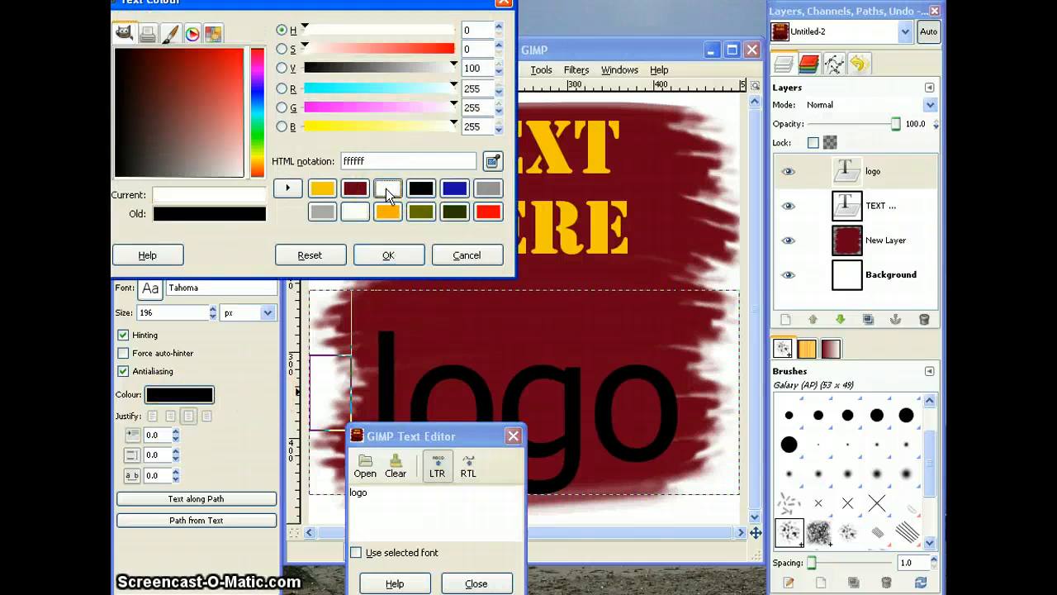
click(388, 254)
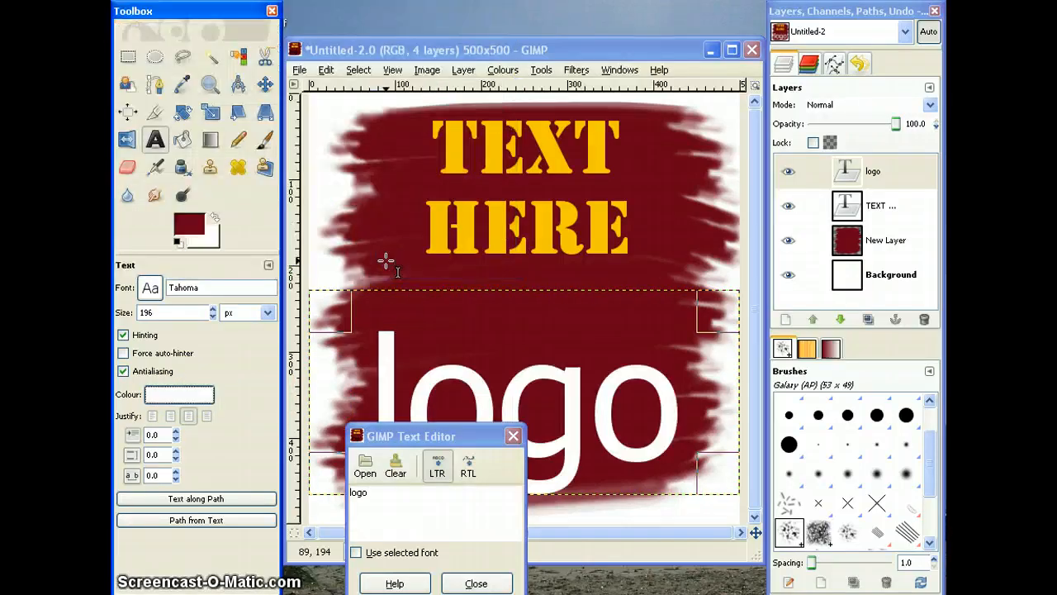
click(490, 585)
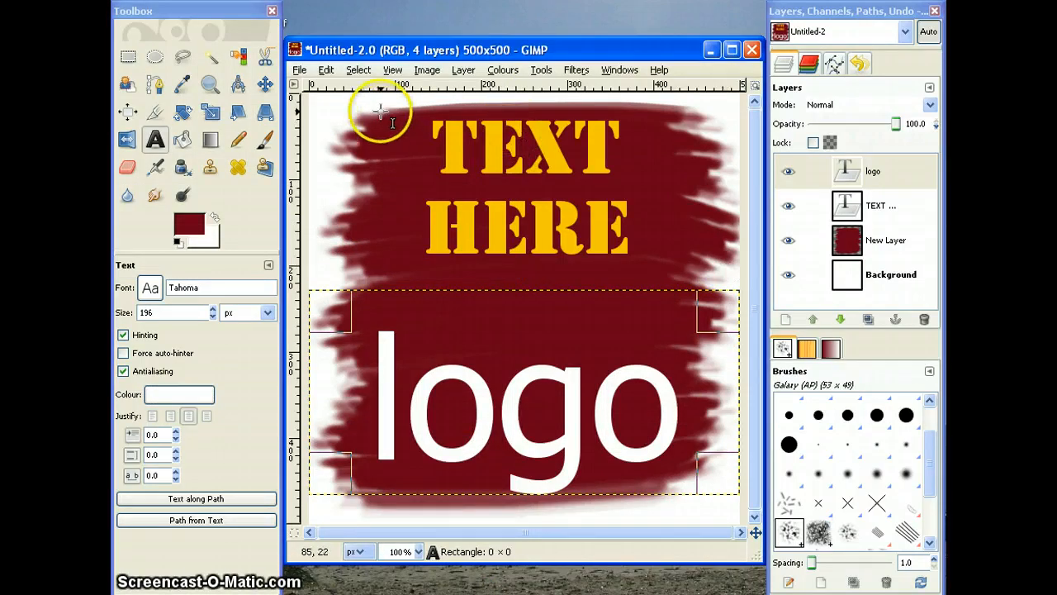
Step: Save the layered image to the Desktop as Untitled.xcf in the GIMP XCF format
click(302, 70)
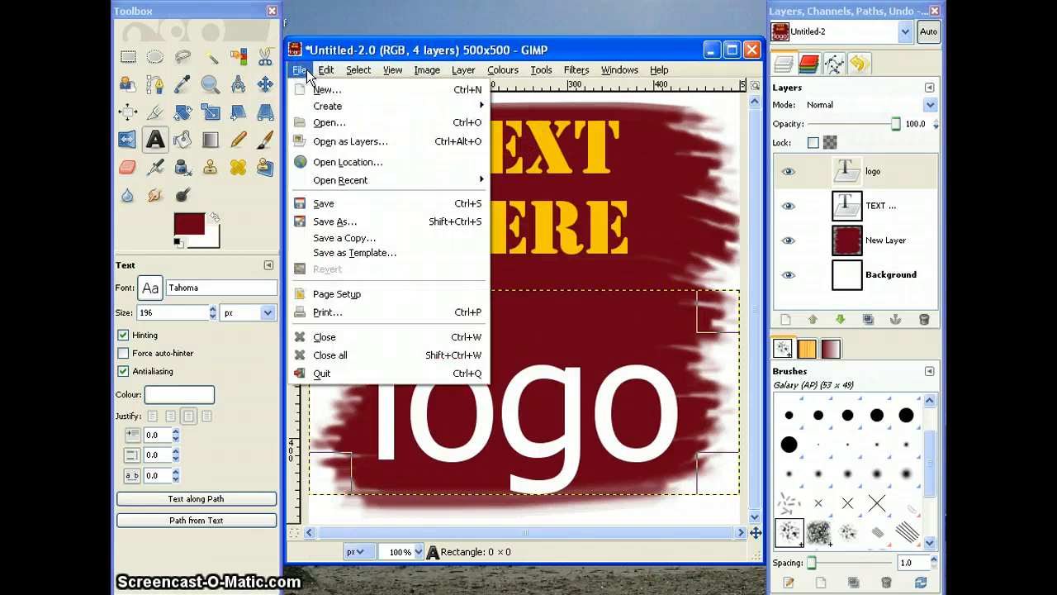
click(326, 204)
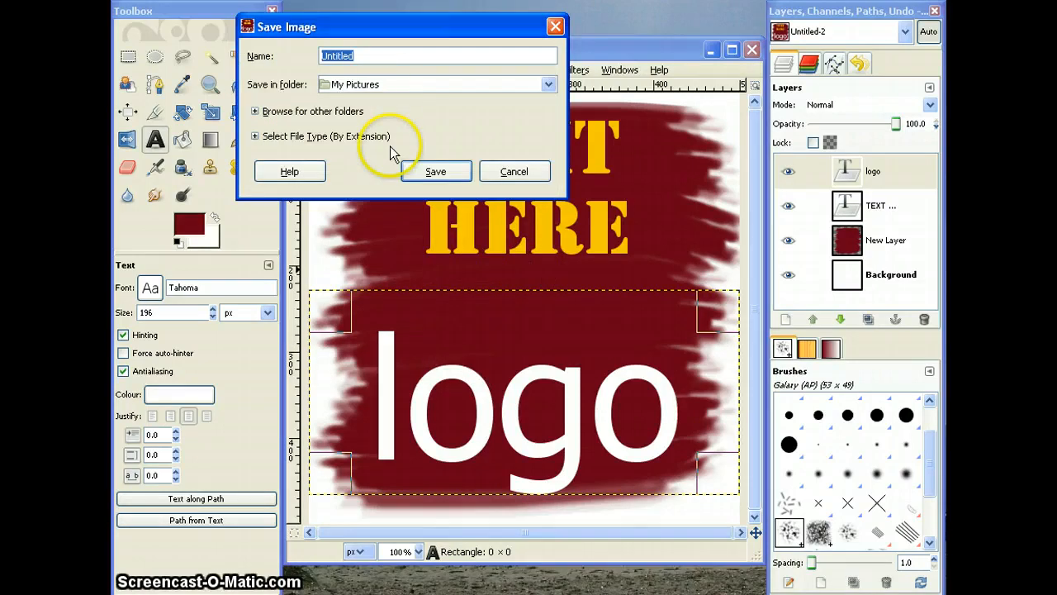
click(255, 136)
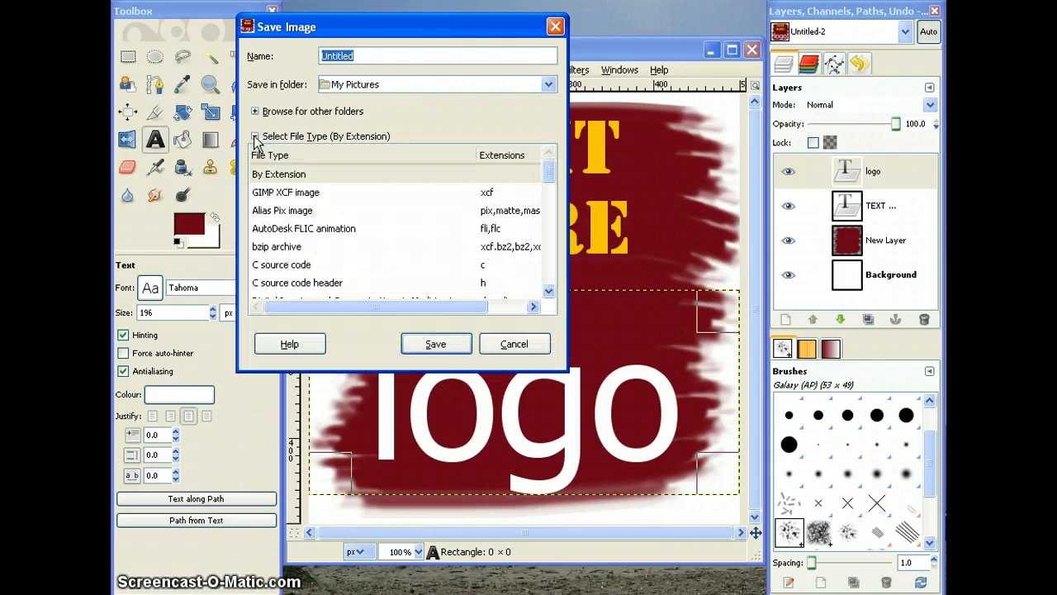
click(269, 192)
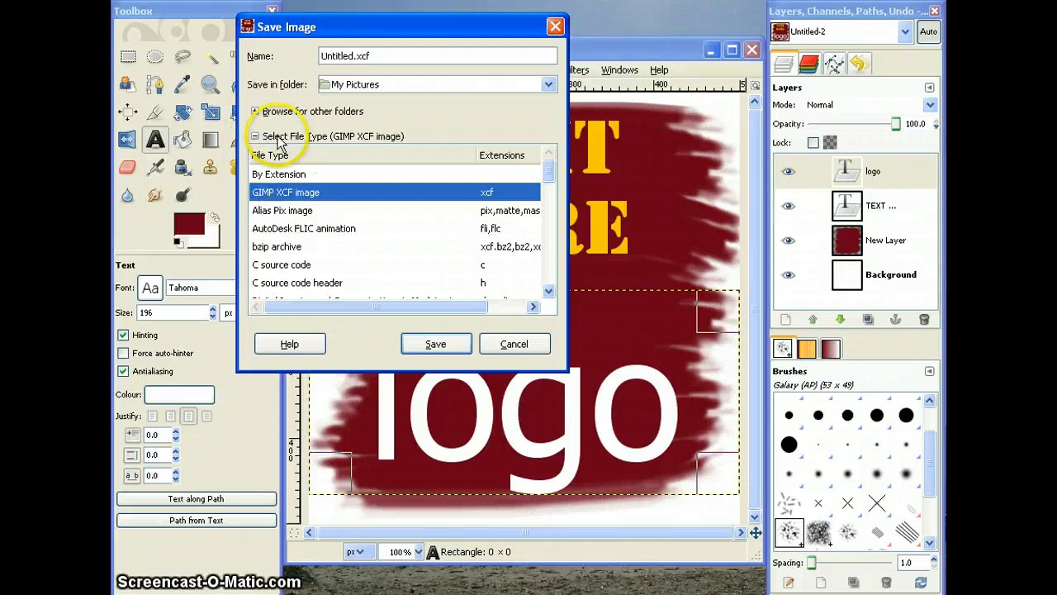
click(256, 112)
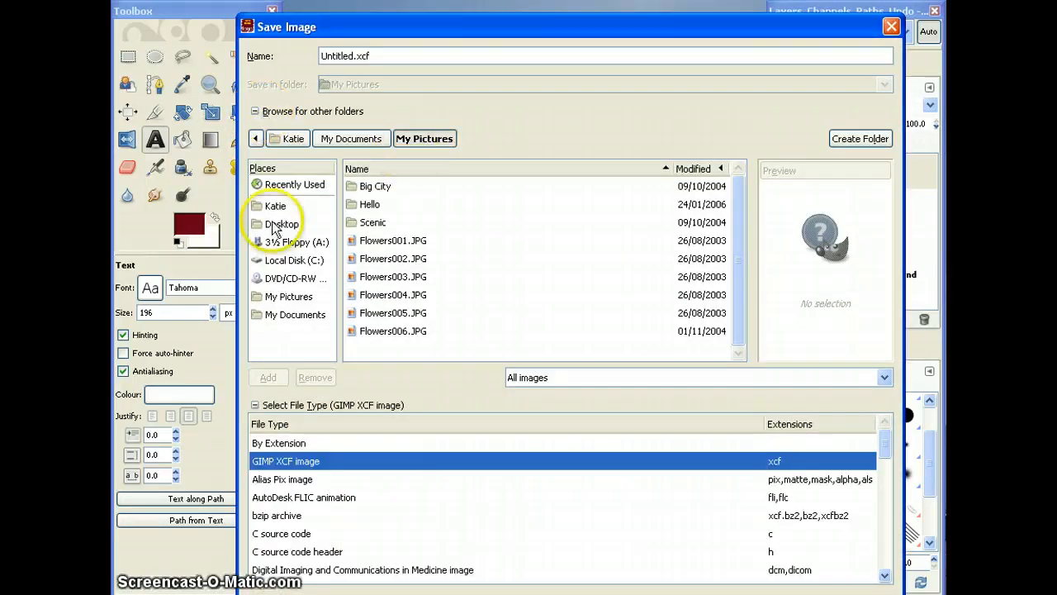
click(275, 223)
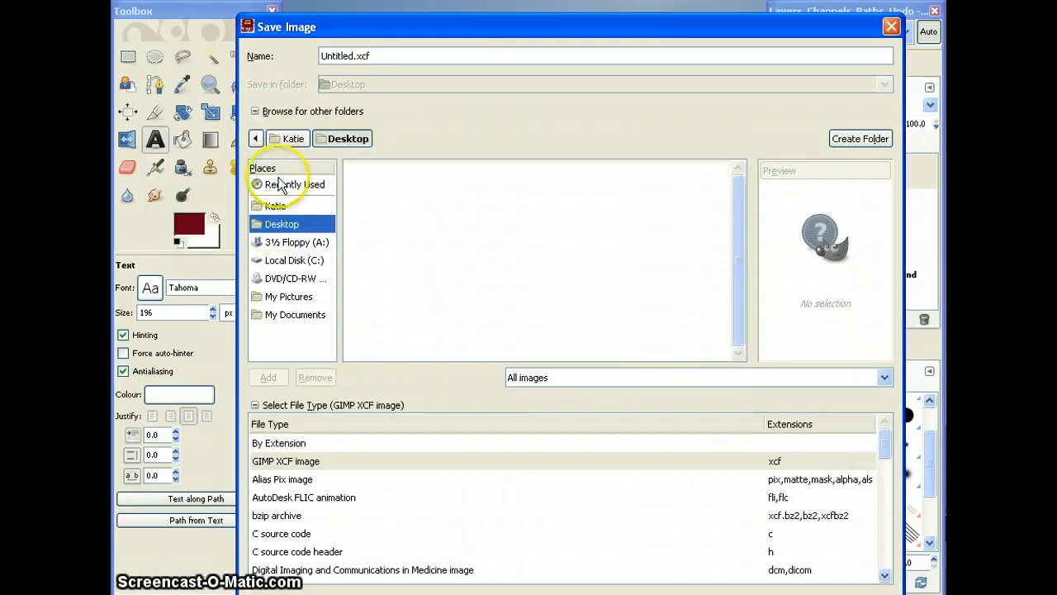
click(256, 112)
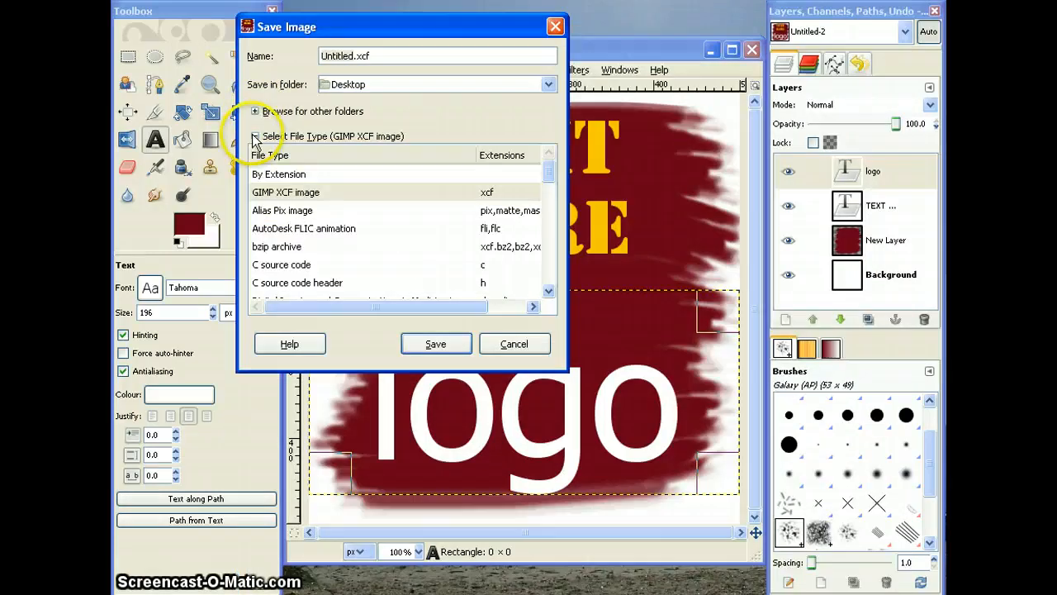
click(255, 137)
click(446, 346)
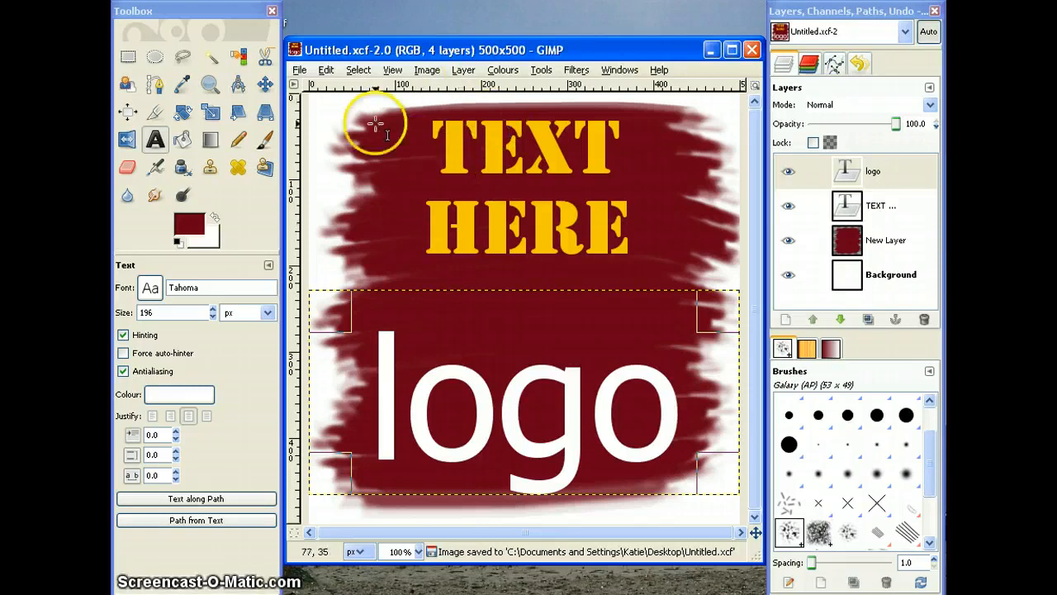
Step: Scale the whole image down to 100 × 100 pixels
click(422, 72)
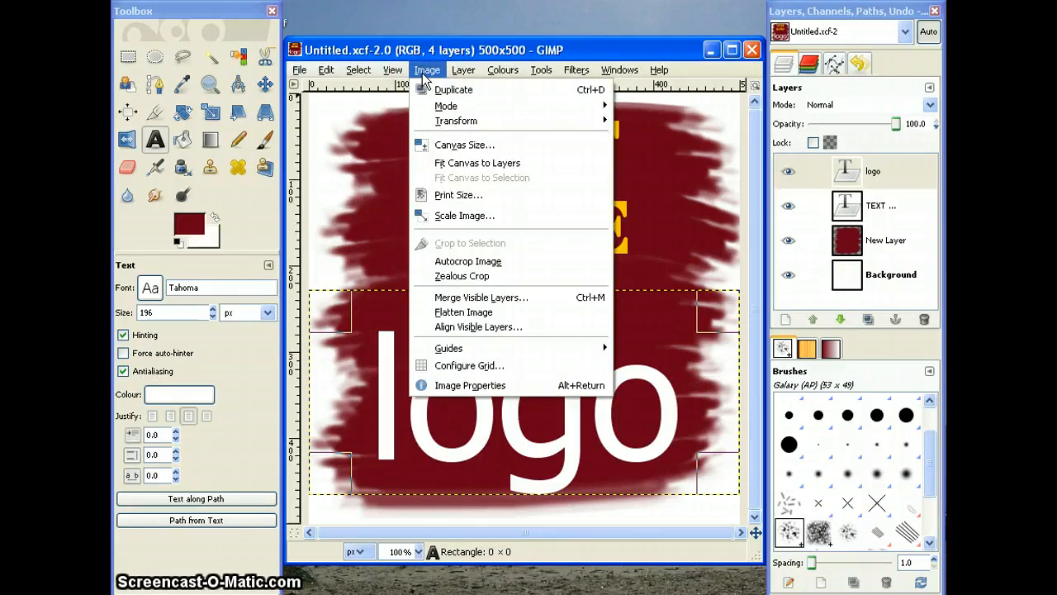
click(441, 219)
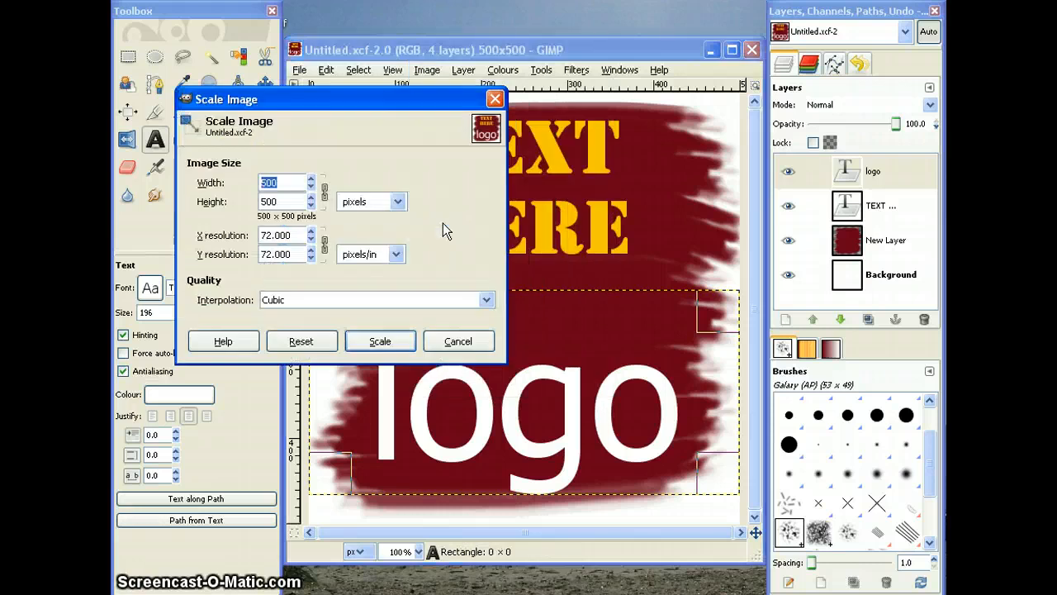
double_click(298, 183)
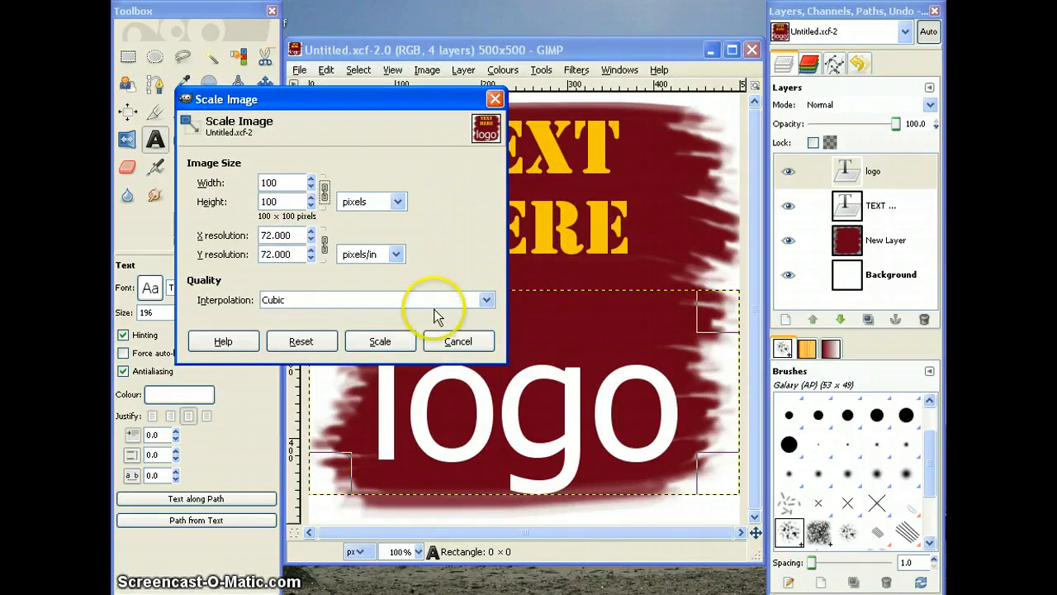
click(381, 343)
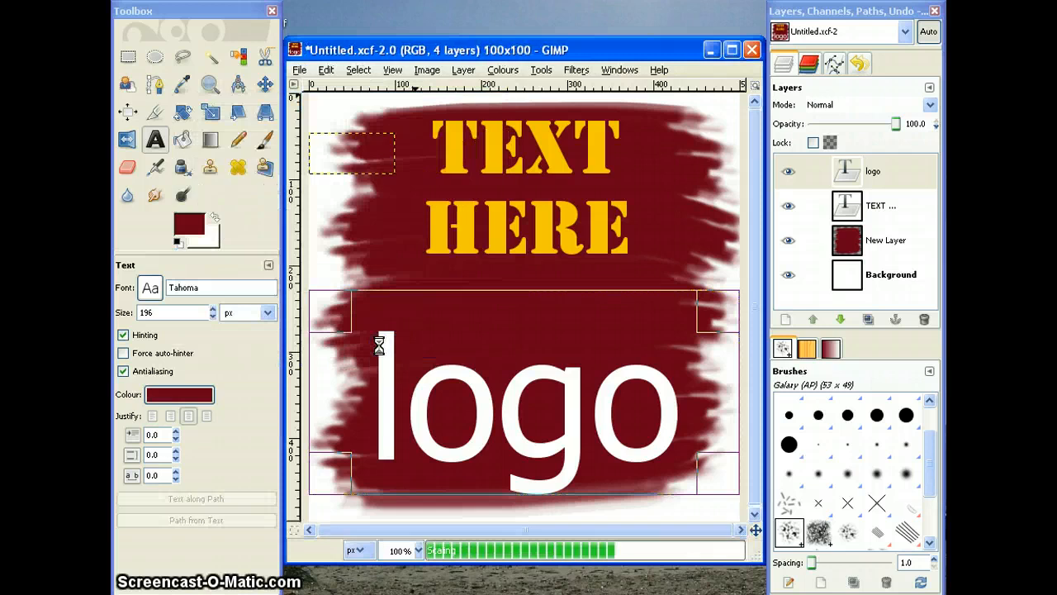
Step: Save the scaled image to the Desktop as the JPEG file Untitled.jpg, exporting it flattened at quality 85
click(299, 69)
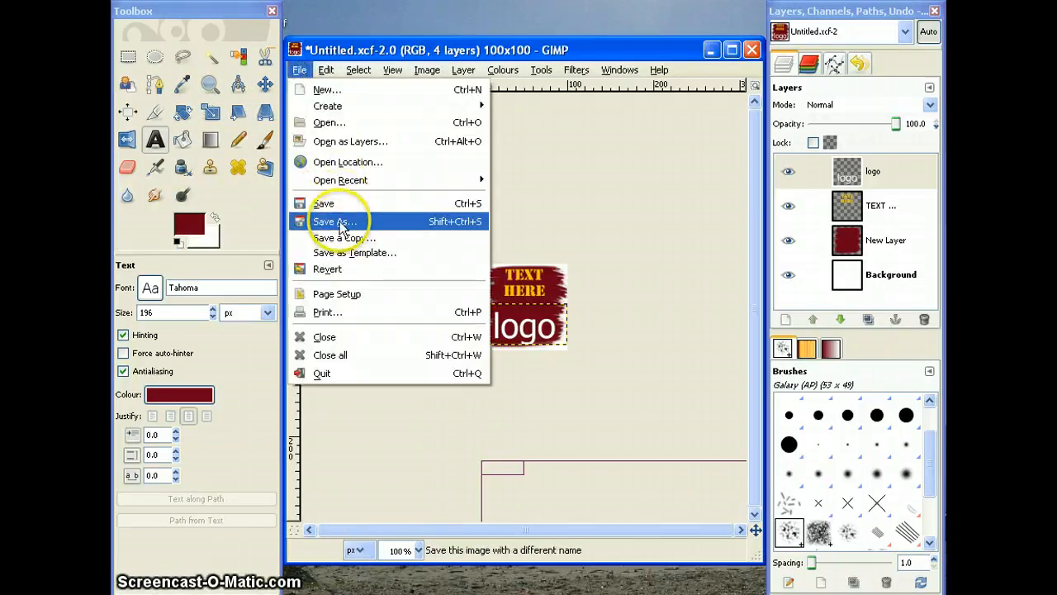
click(341, 225)
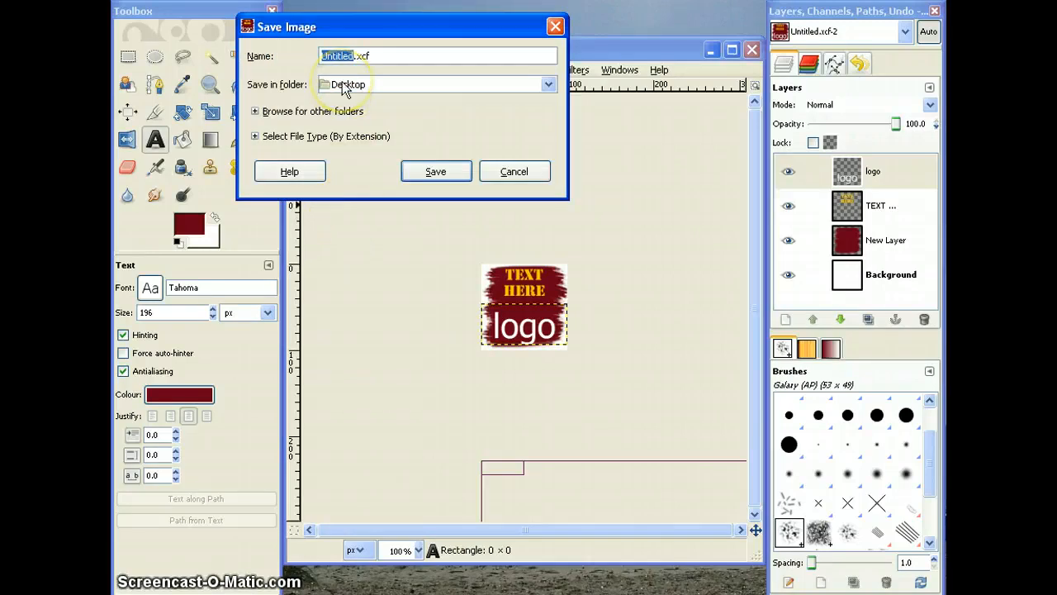
click(256, 137)
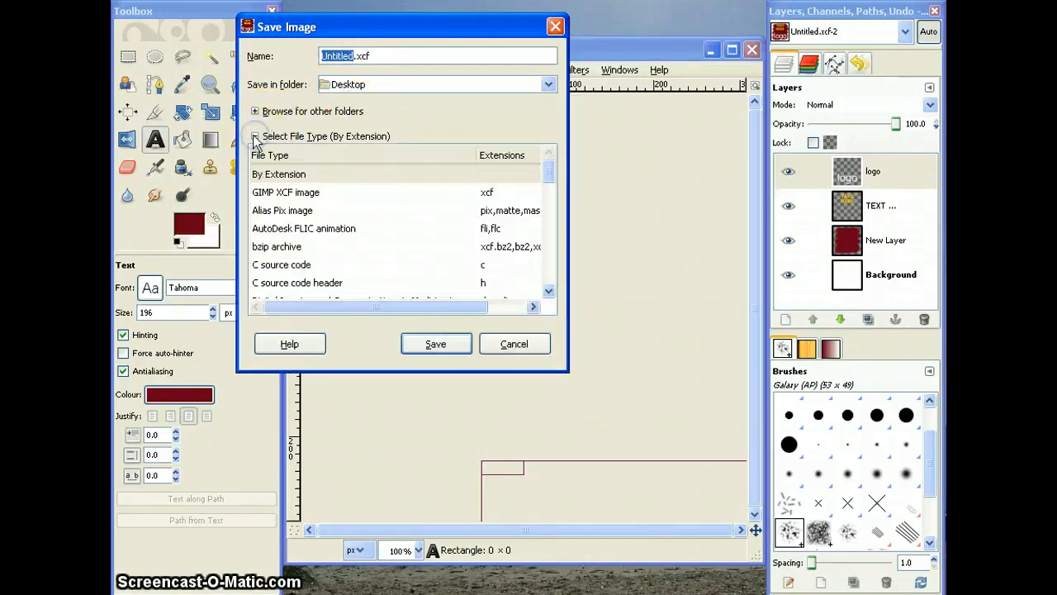
click(547, 291)
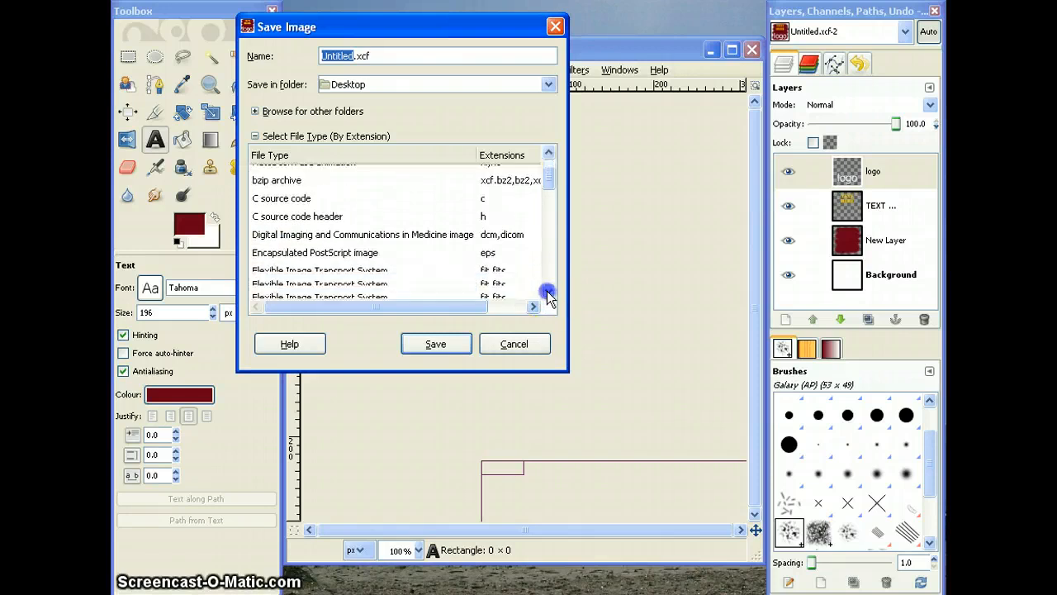
click(547, 291)
click(548, 291)
click(547, 291)
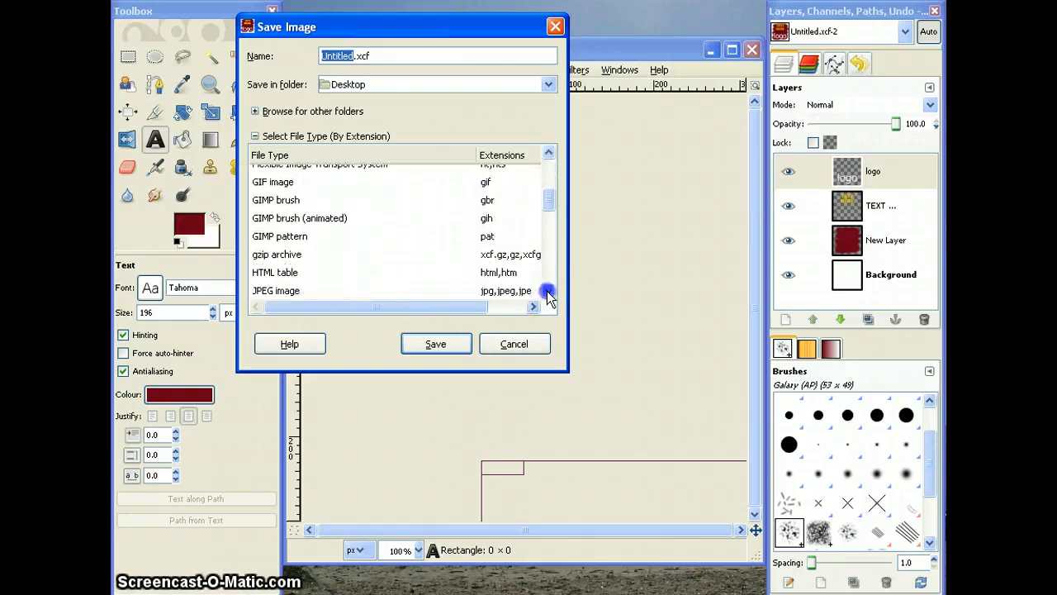
click(546, 290)
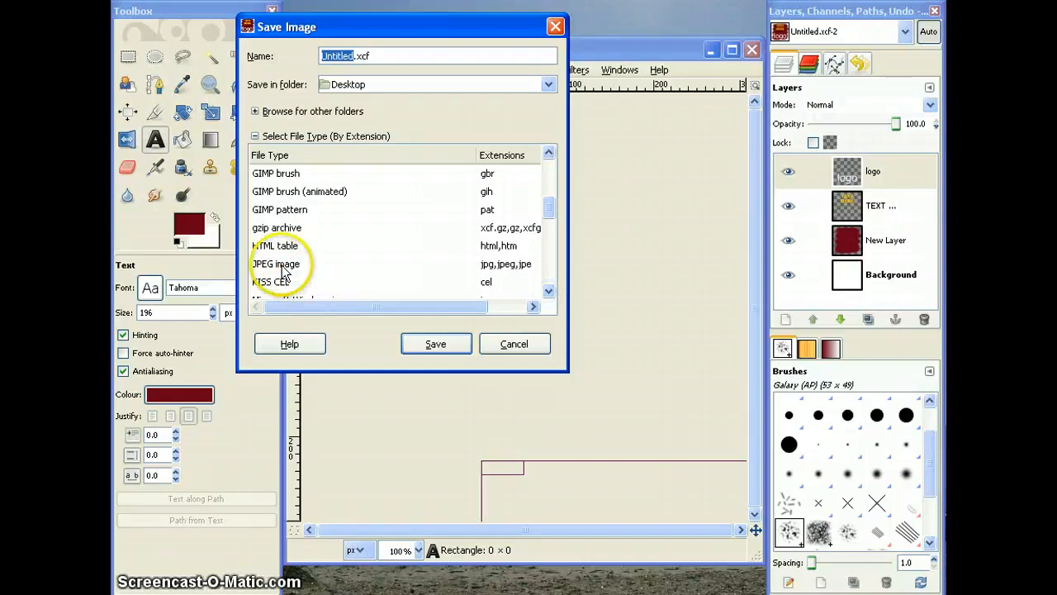
click(282, 265)
click(441, 348)
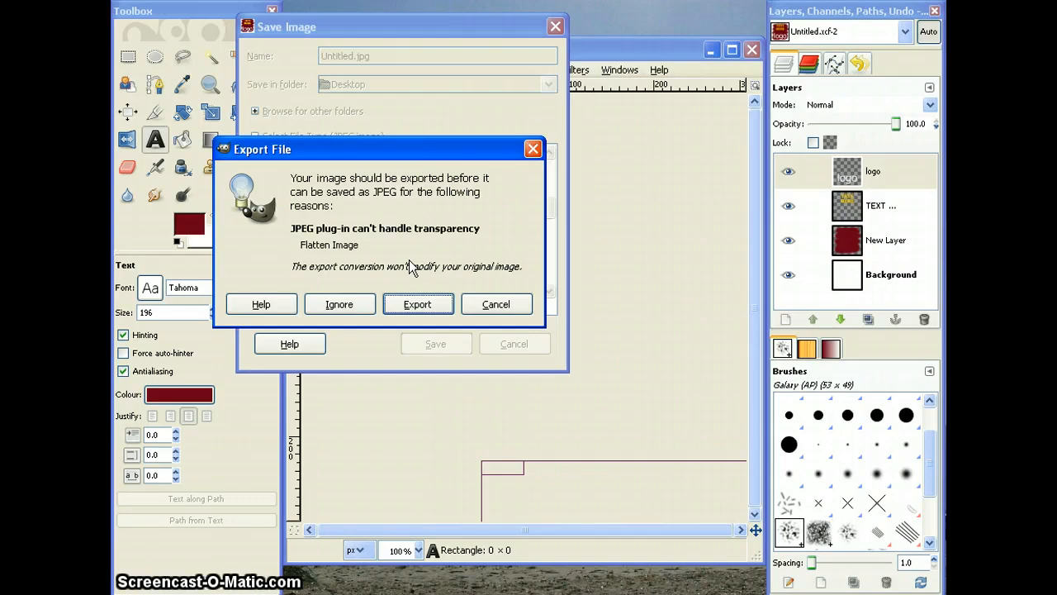
click(415, 302)
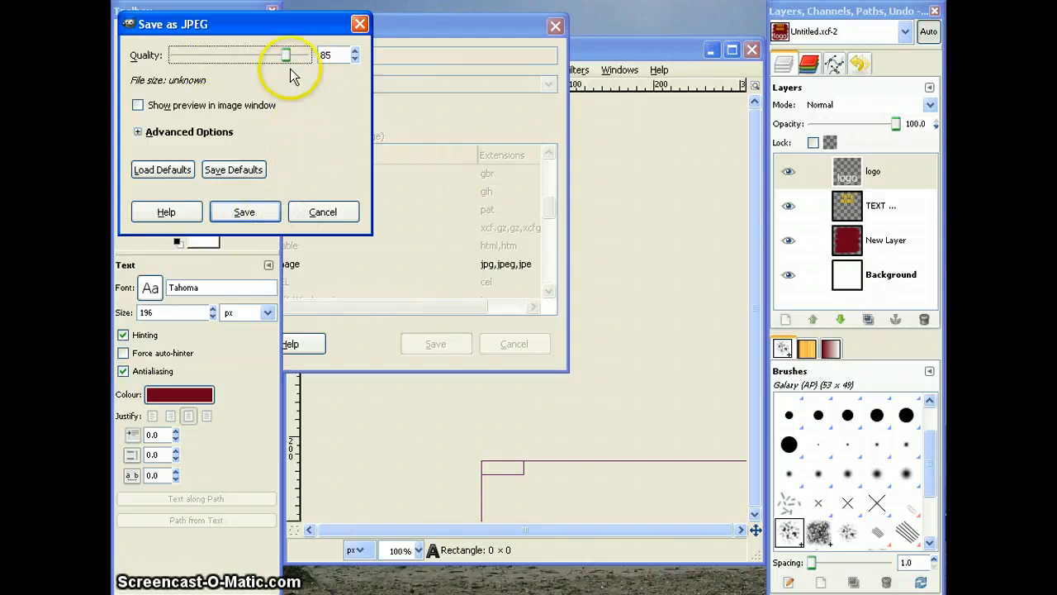
click(254, 219)
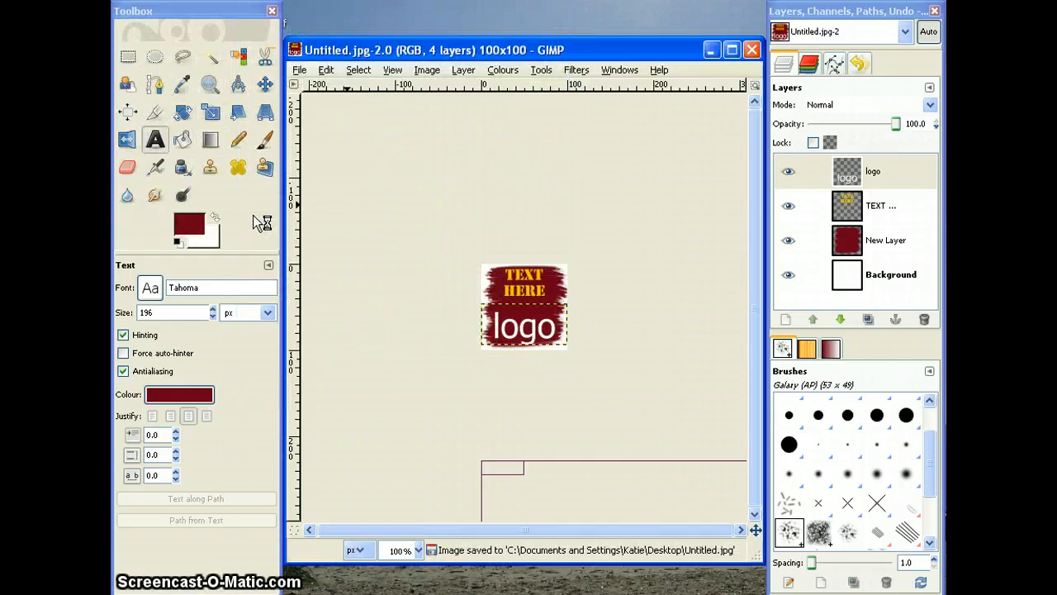
Step: Switch to the Windows desktop and open the exported Untitled.jpg for viewing
key(super+d)
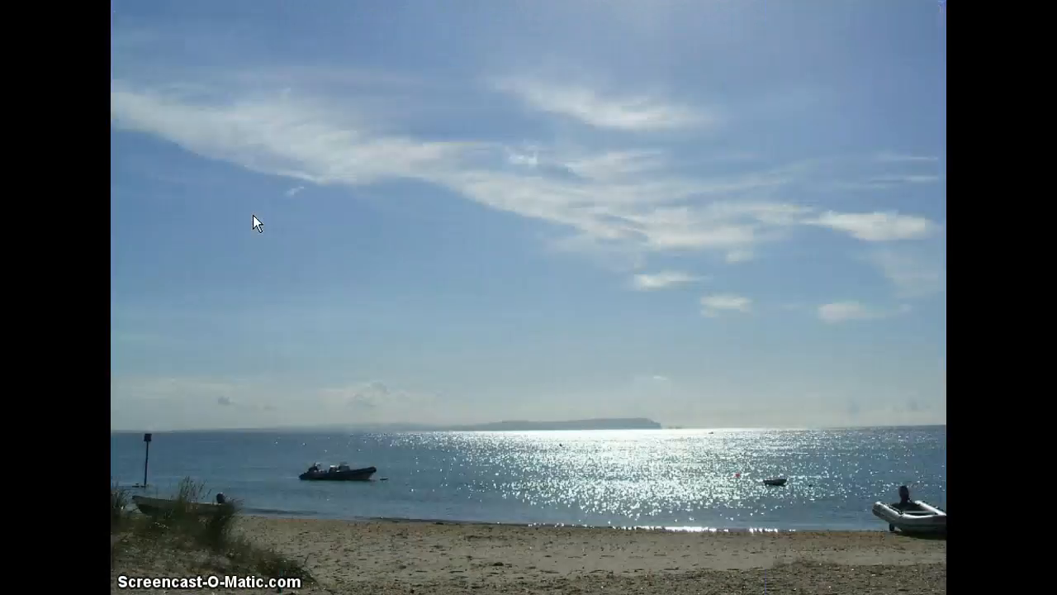
double_click(270, 132)
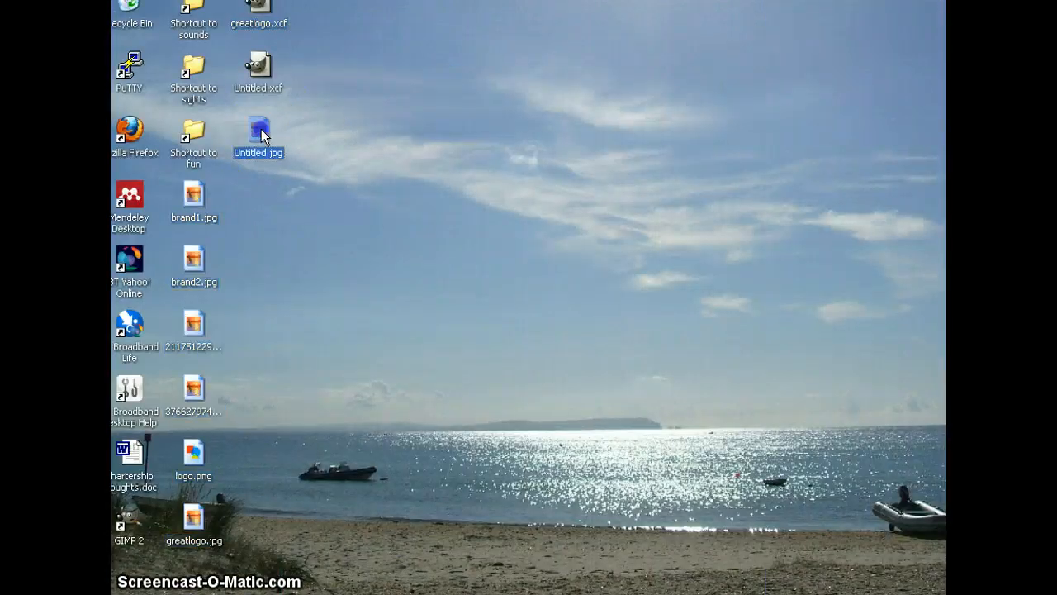